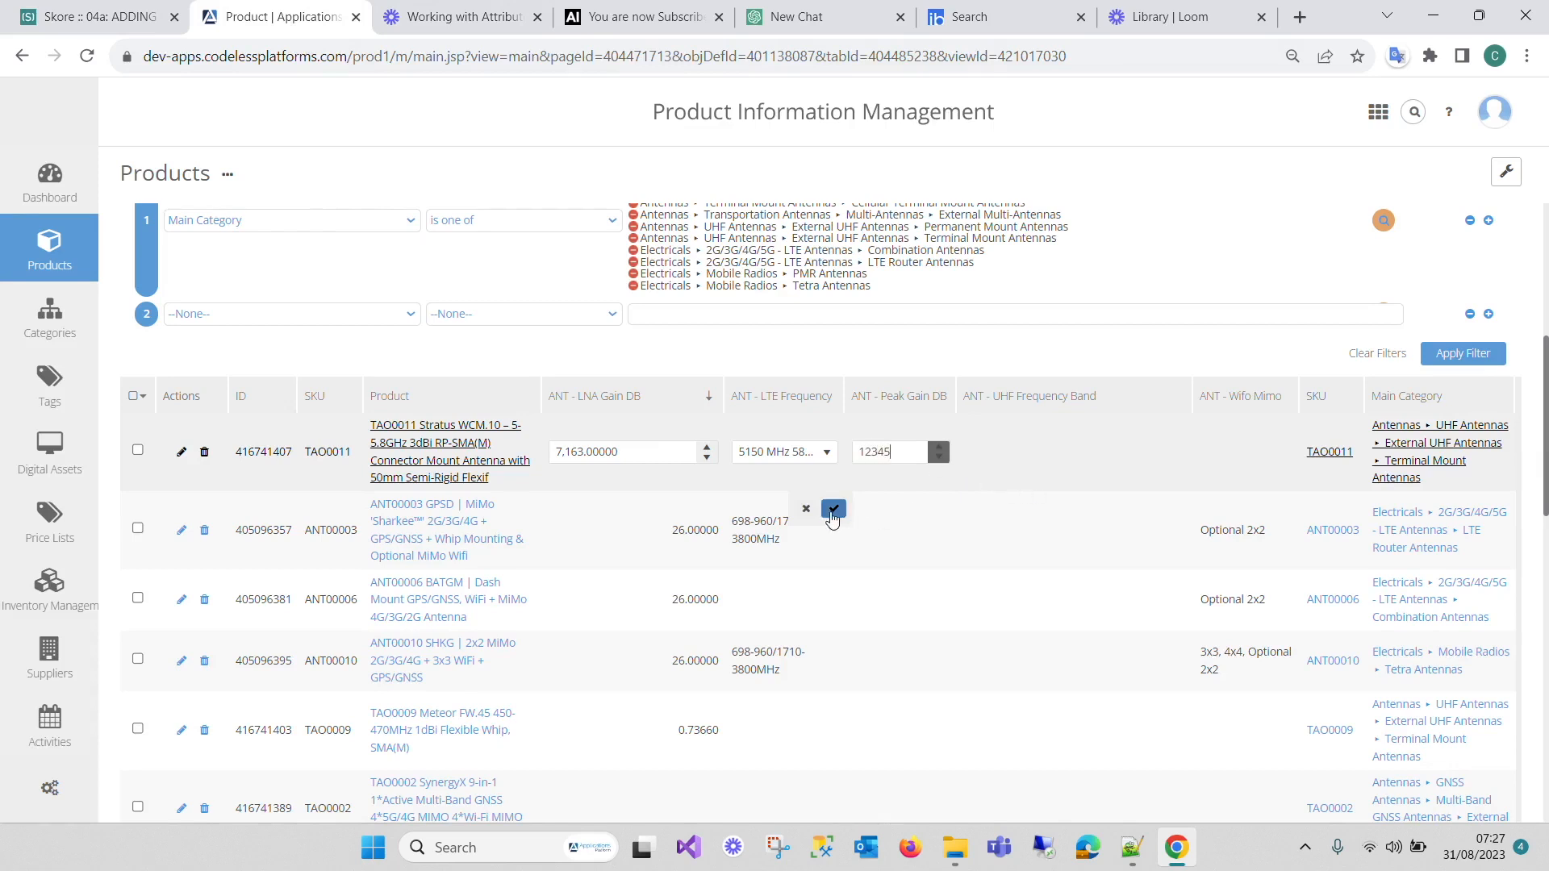
# Save TAO0011's inline edit with an ANT - Peak Gain DB of 12345, then open and save ANT00003's row inline without editing values
pyautogui.click(833, 508)
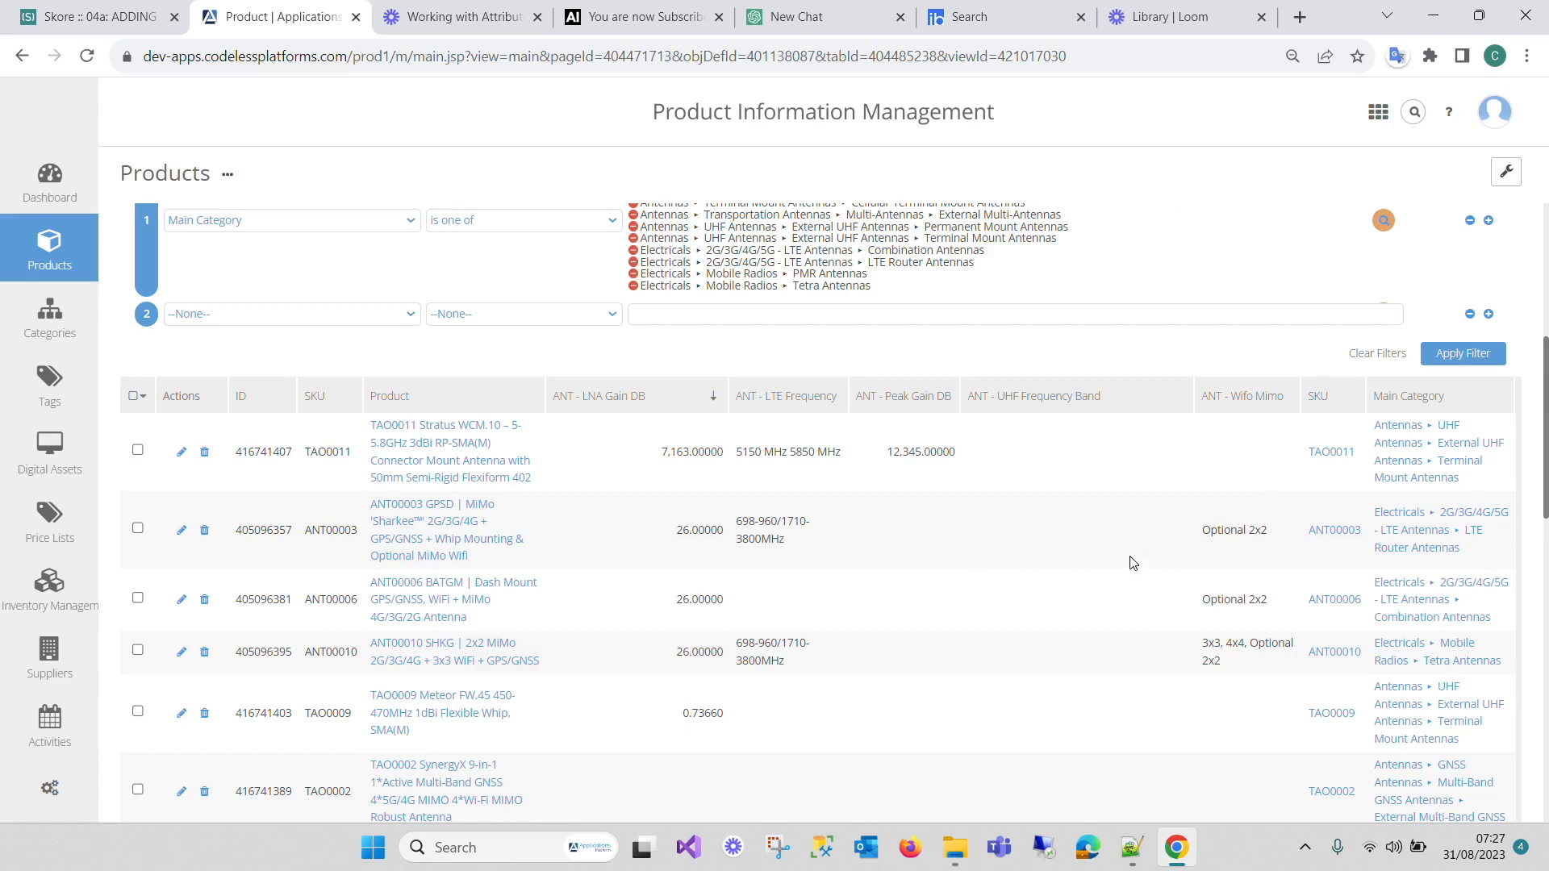
pyautogui.doubleClick(899, 522)
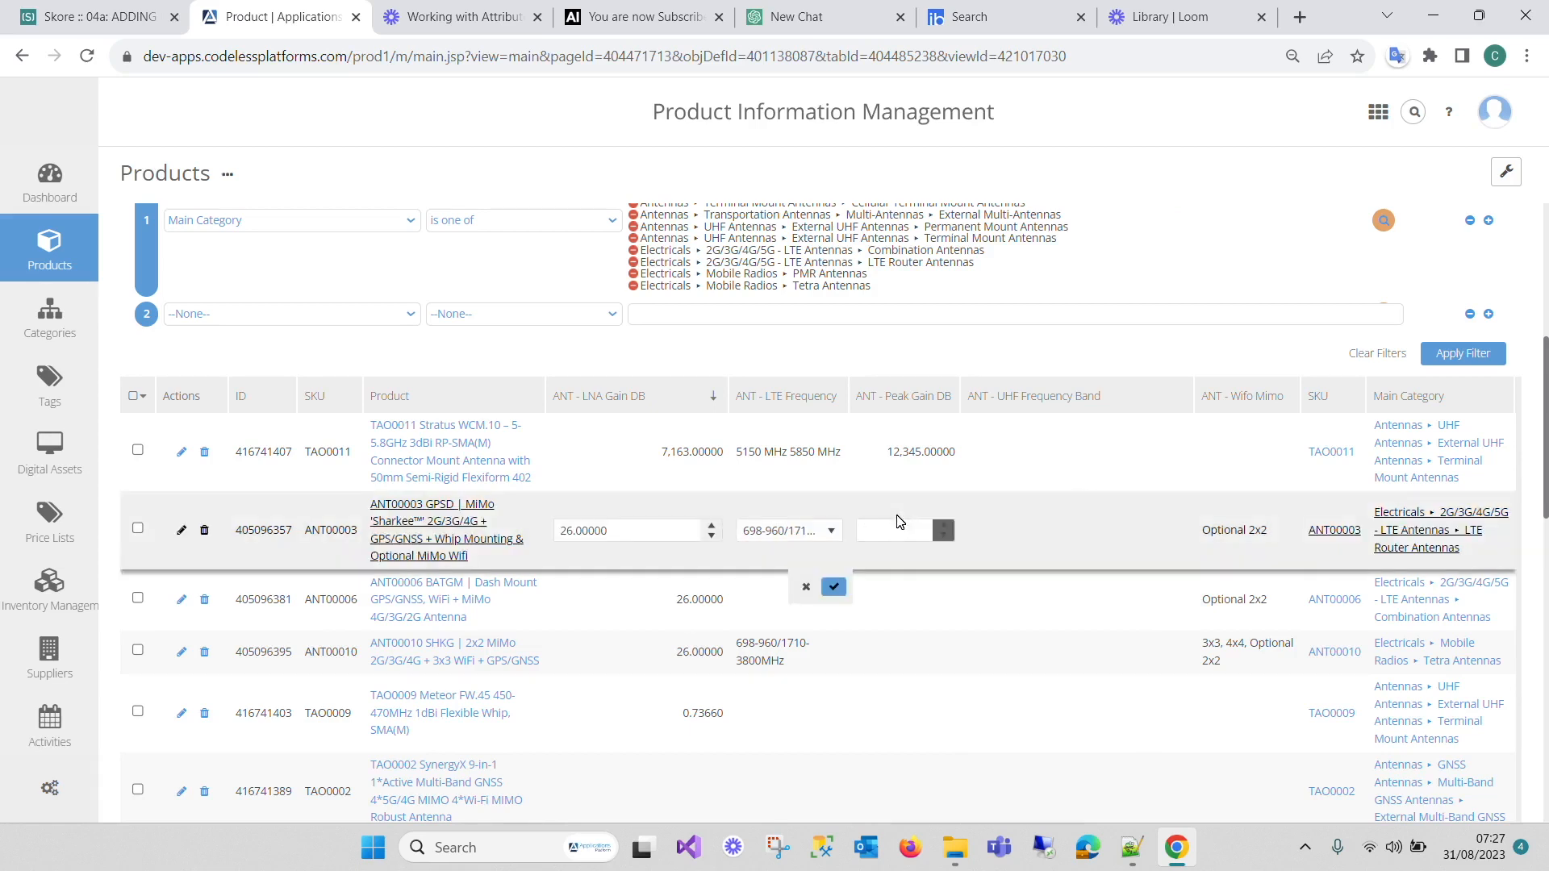
pyautogui.click(833, 586)
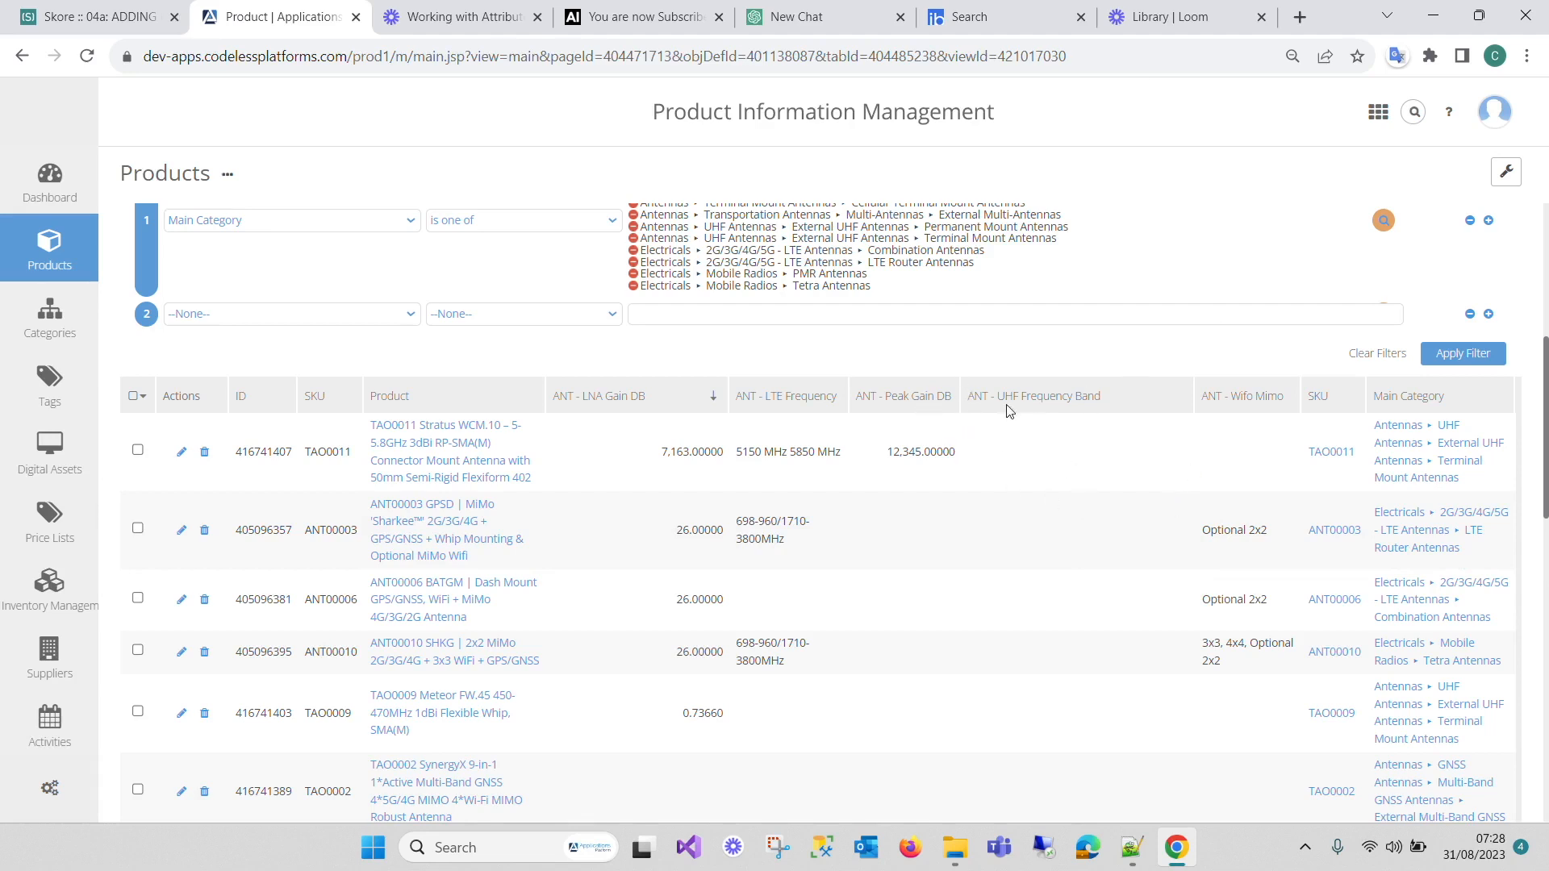
# Sort the products by ANT - Peak Gain DB in descending order, then open ANT00005's row for inline editing and cancel it
pyautogui.click(924, 399)
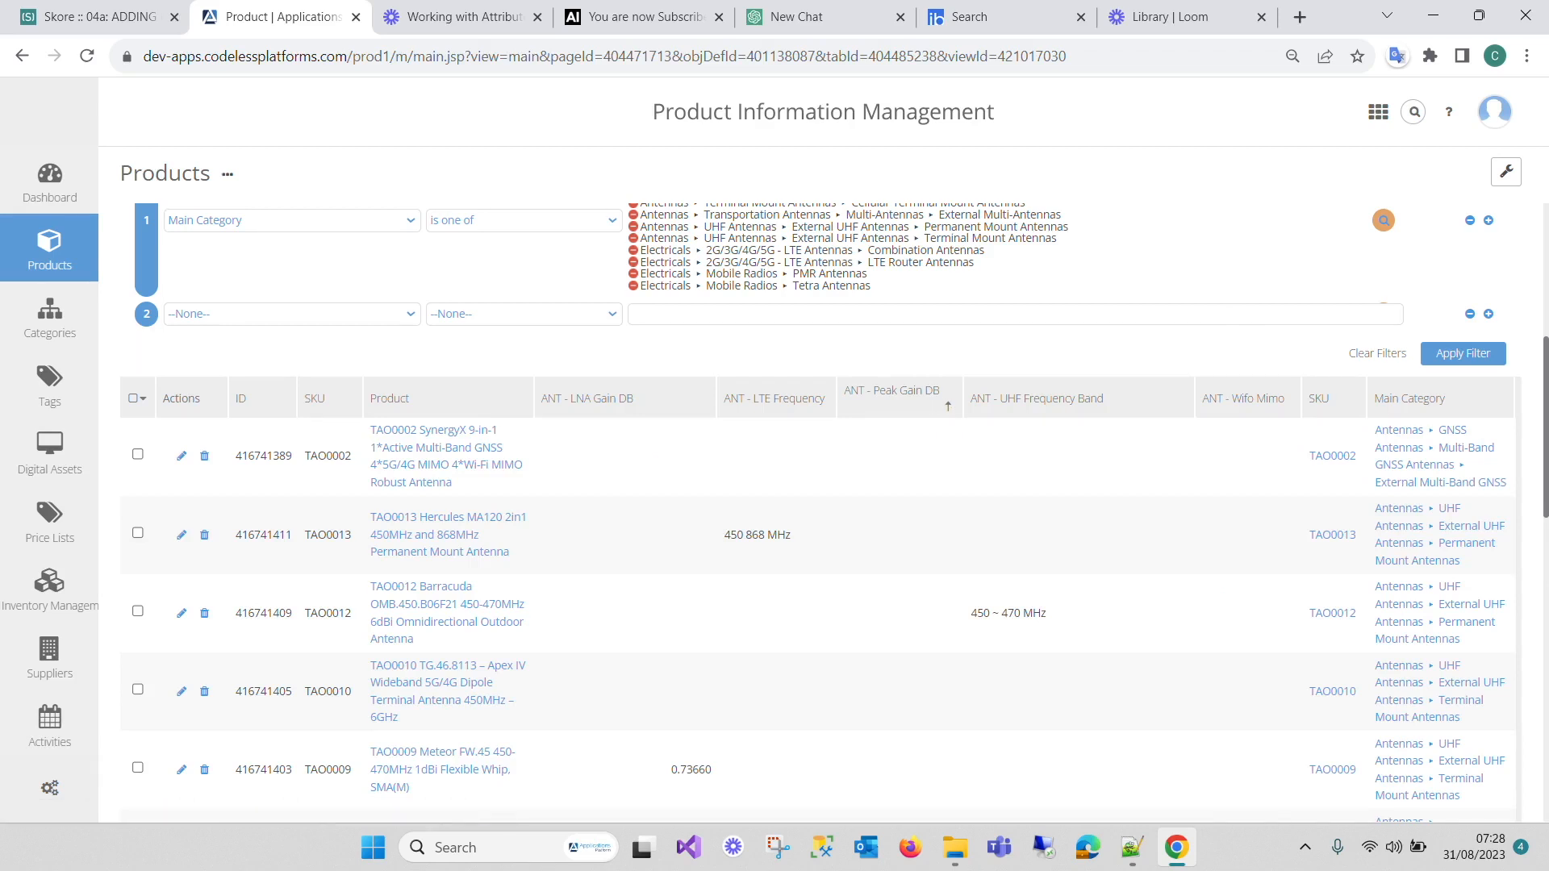
pyautogui.click(955, 412)
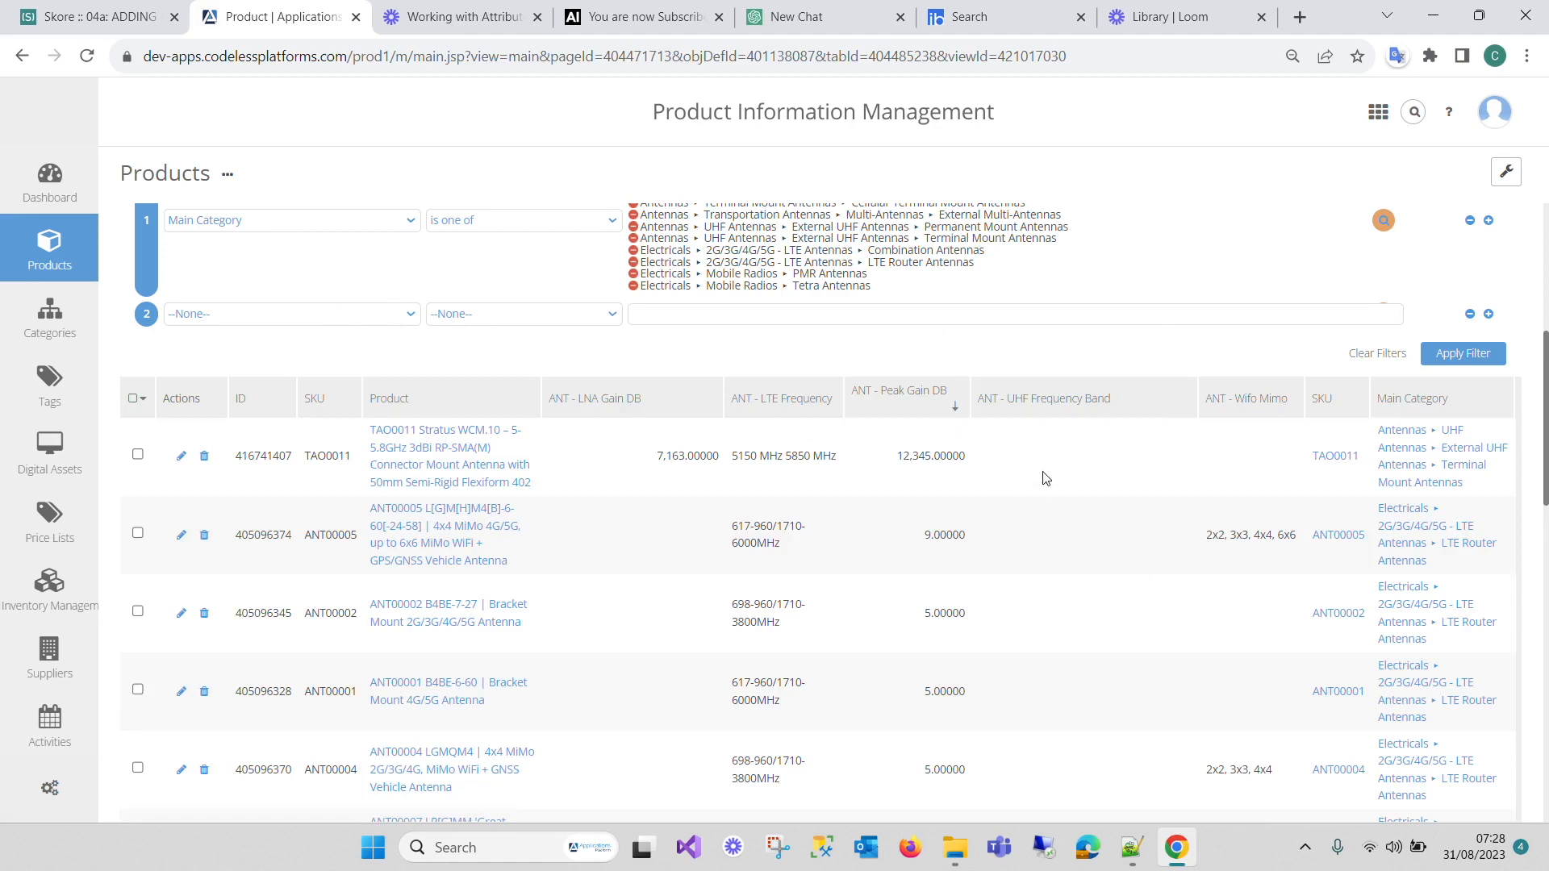
pyautogui.doubleClick(1010, 548)
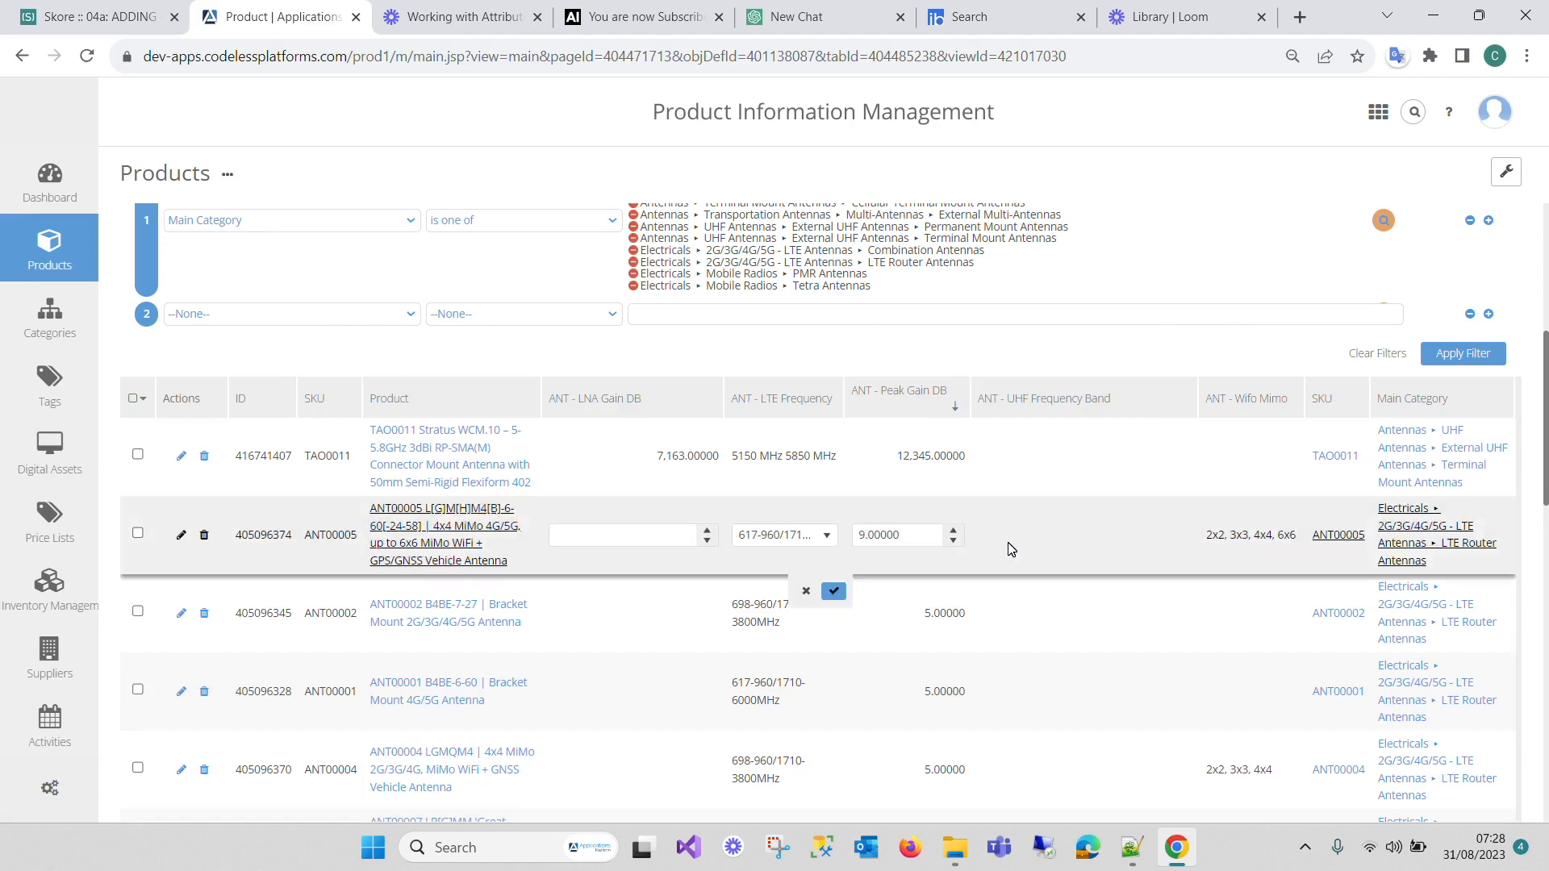
pyautogui.click(807, 593)
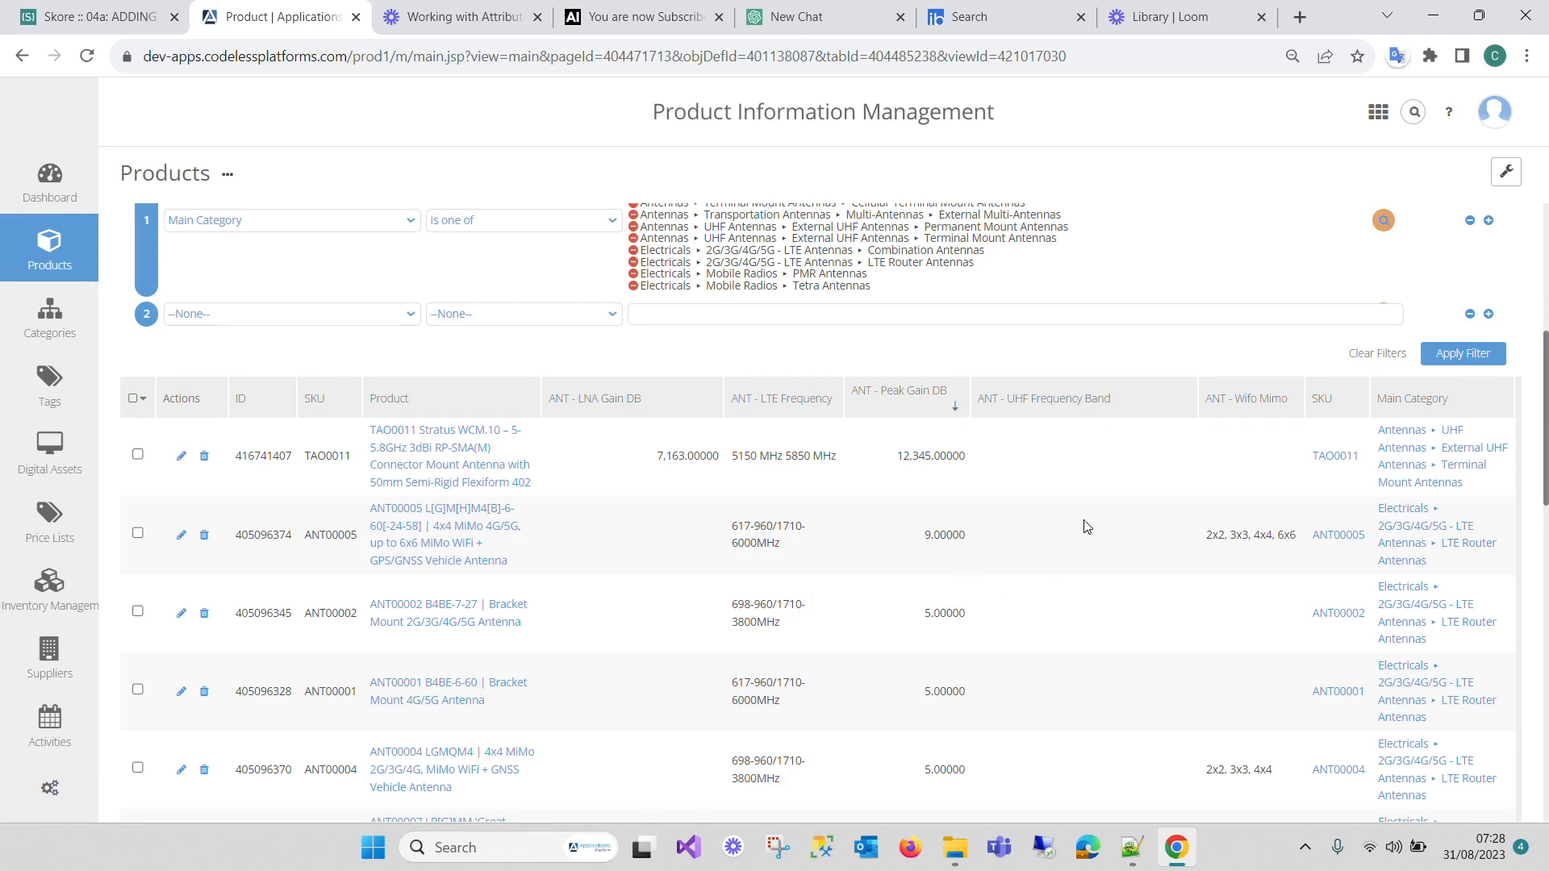
# Switch to the Skore guide on in-line editing and review its sections on advanced field properties and disabling inline edit
pyautogui.scroll(5, 1275, 389)
pyautogui.scroll(-5, 1275, 388)
pyautogui.hotkey('ctrl', 'shift', 'Tab')
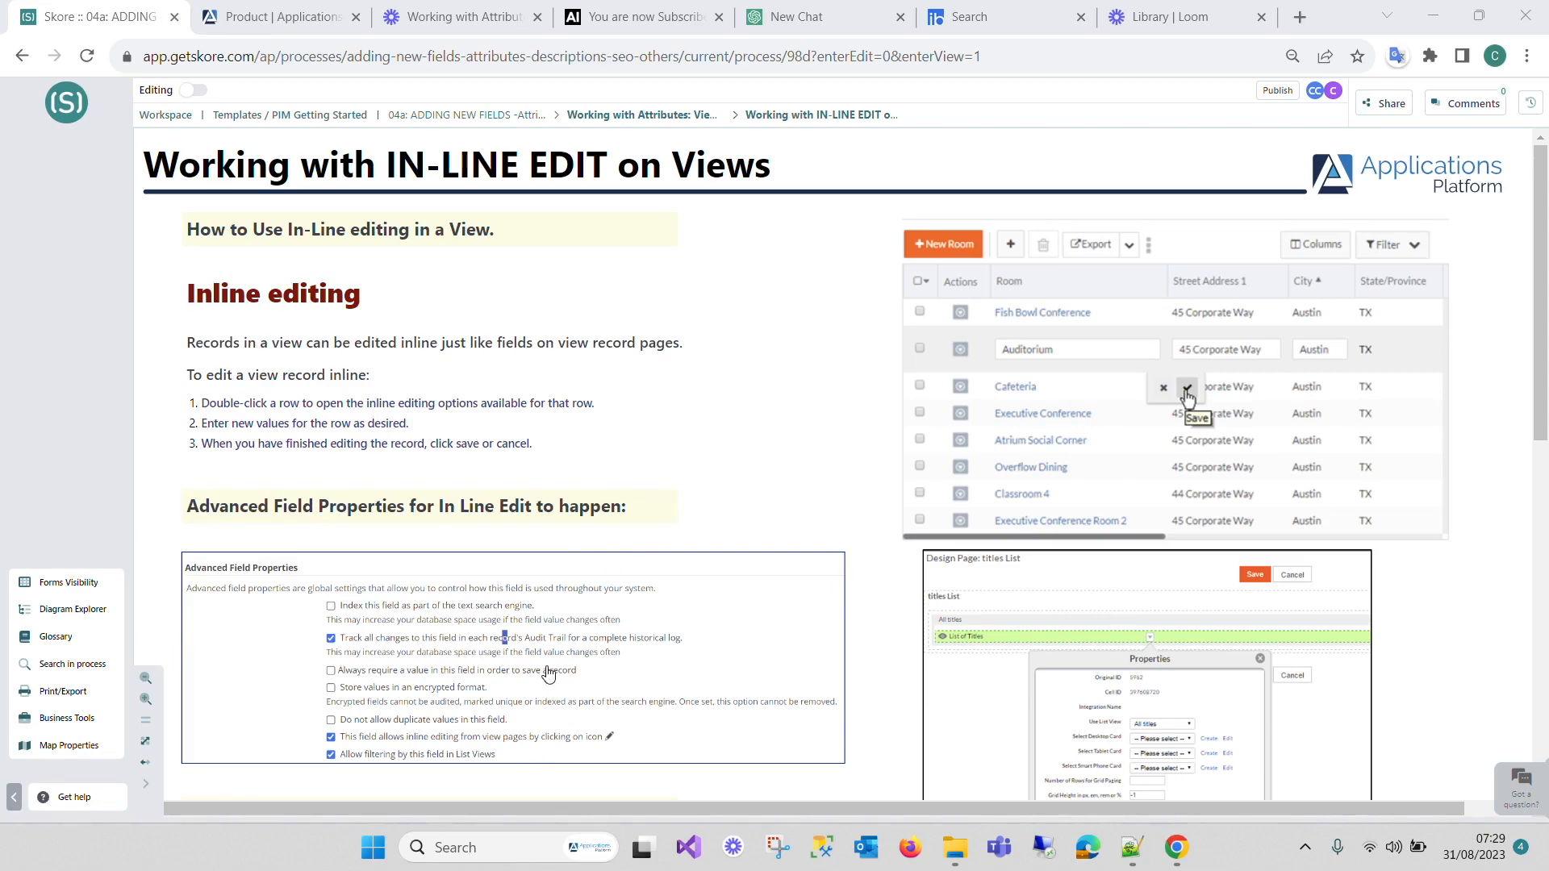
pyautogui.scroll(-3, 550, 672)
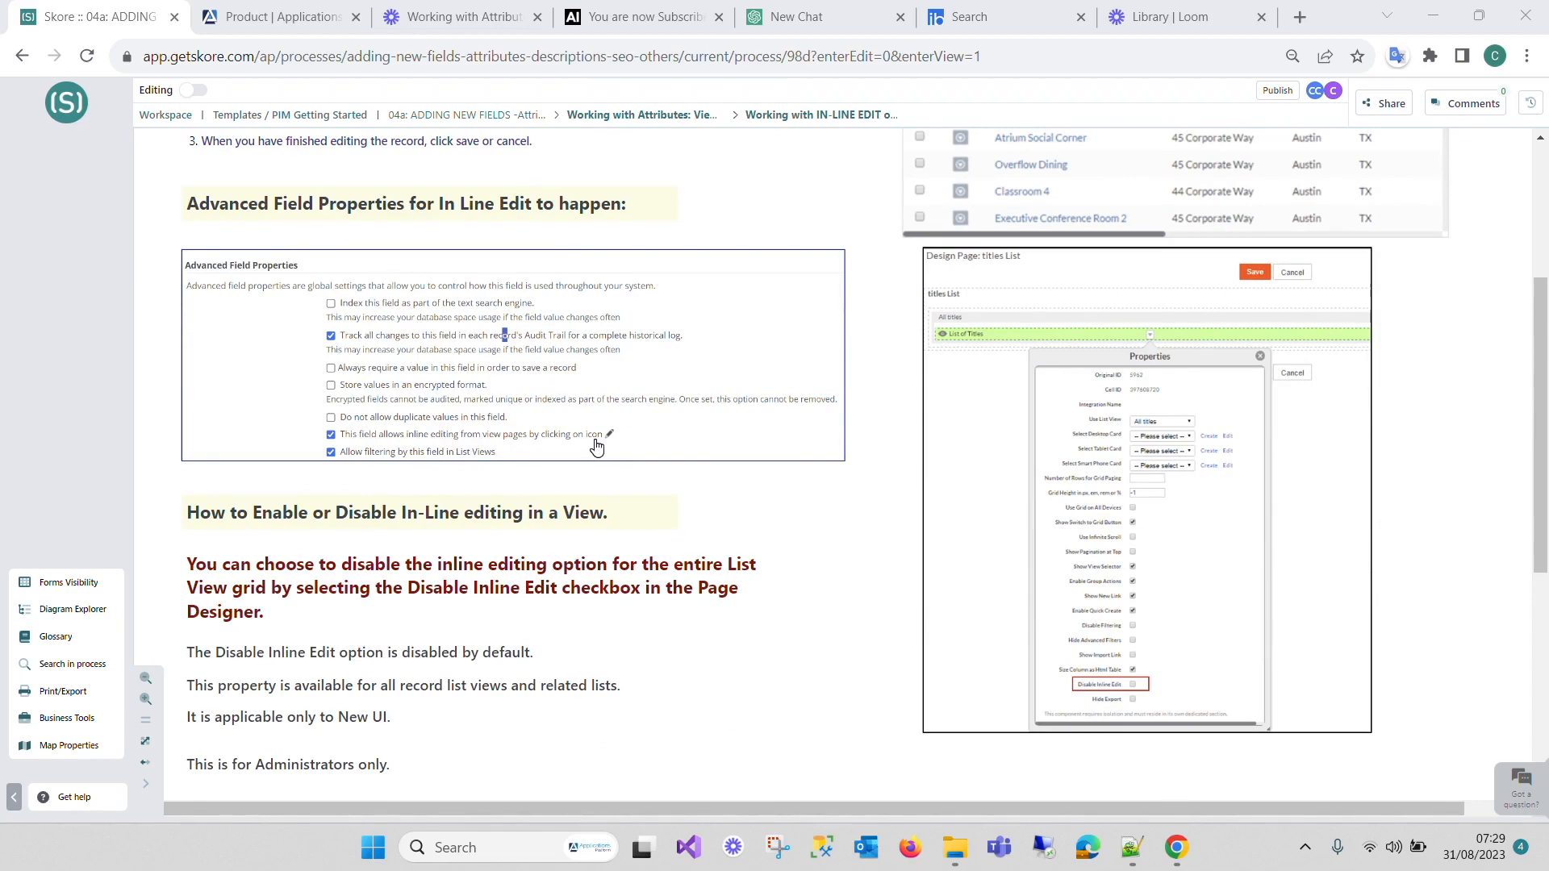
# From the PIM Products page, open the Product object's ANT - Frequency Range field definition, examine its inline editing property, and return to PIM
pyautogui.click(297, 19)
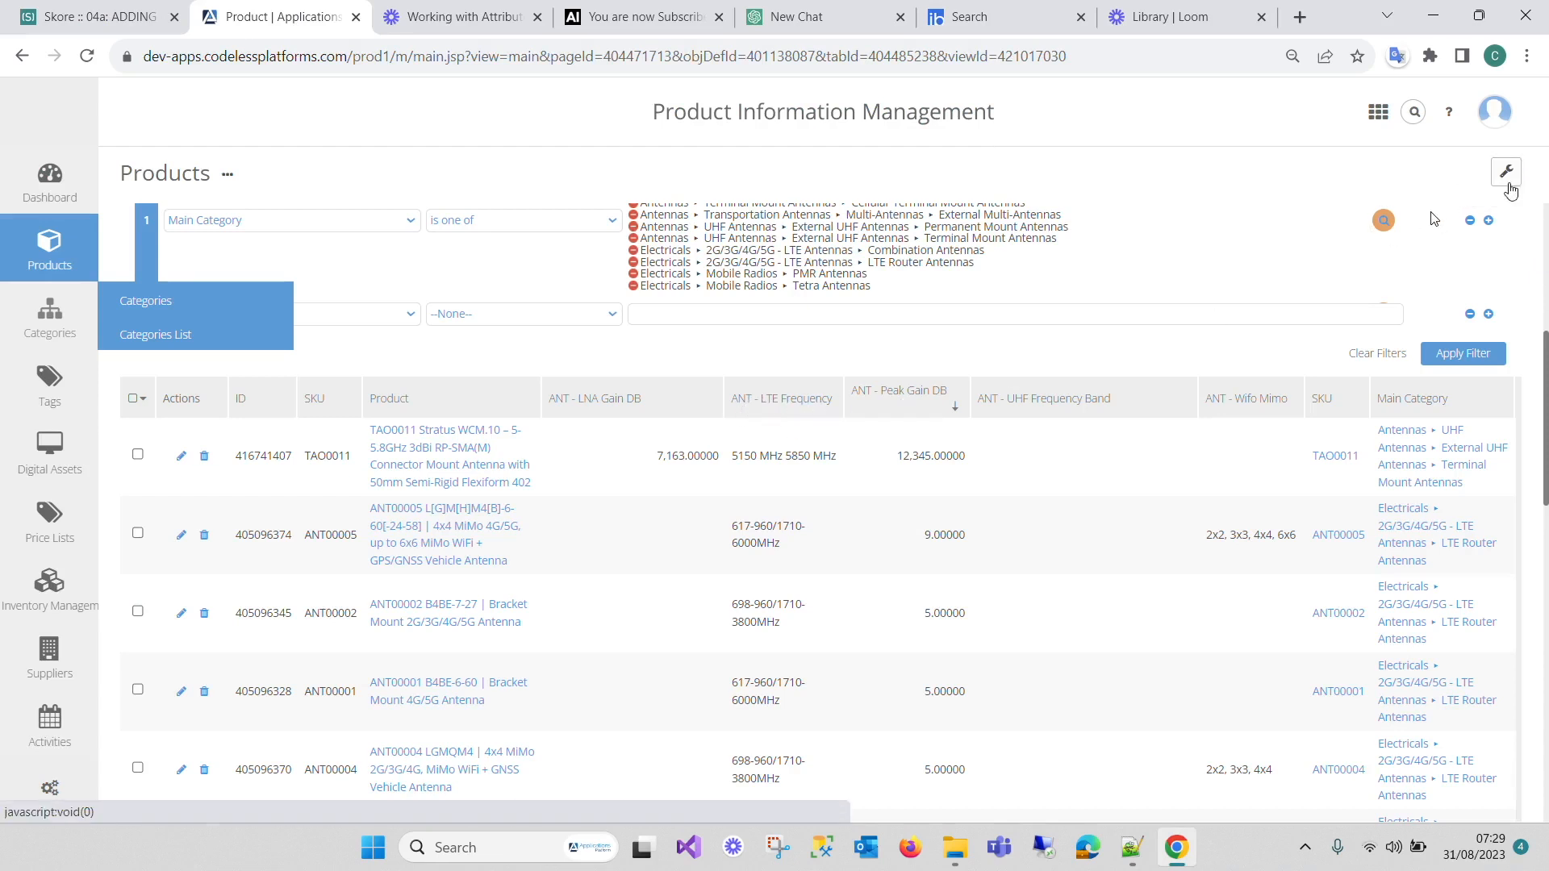
pyautogui.click(1505, 174)
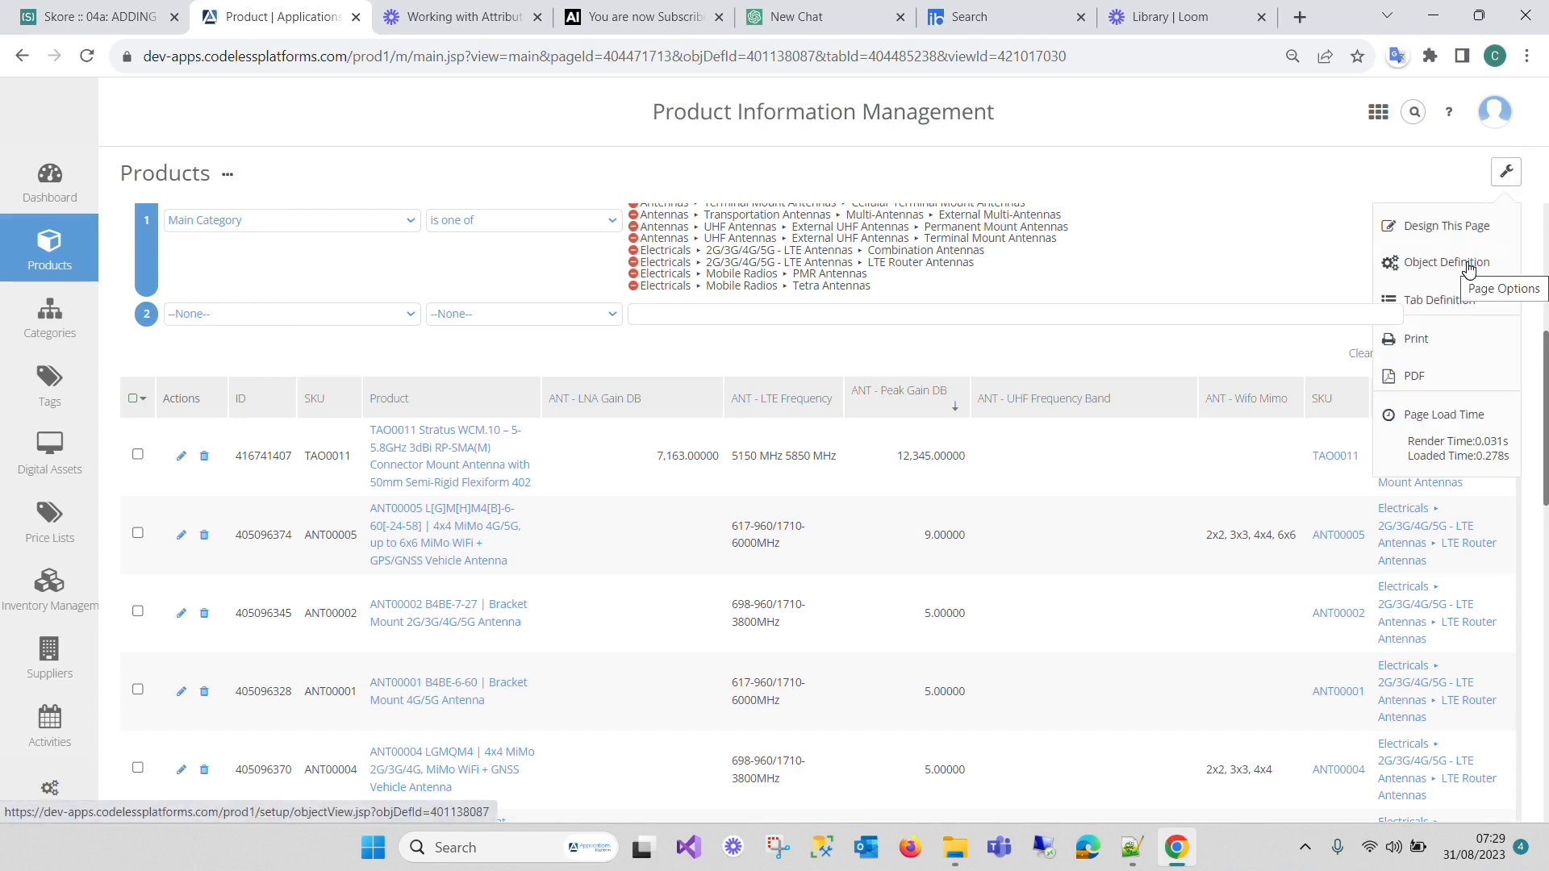
pyautogui.click(1469, 268)
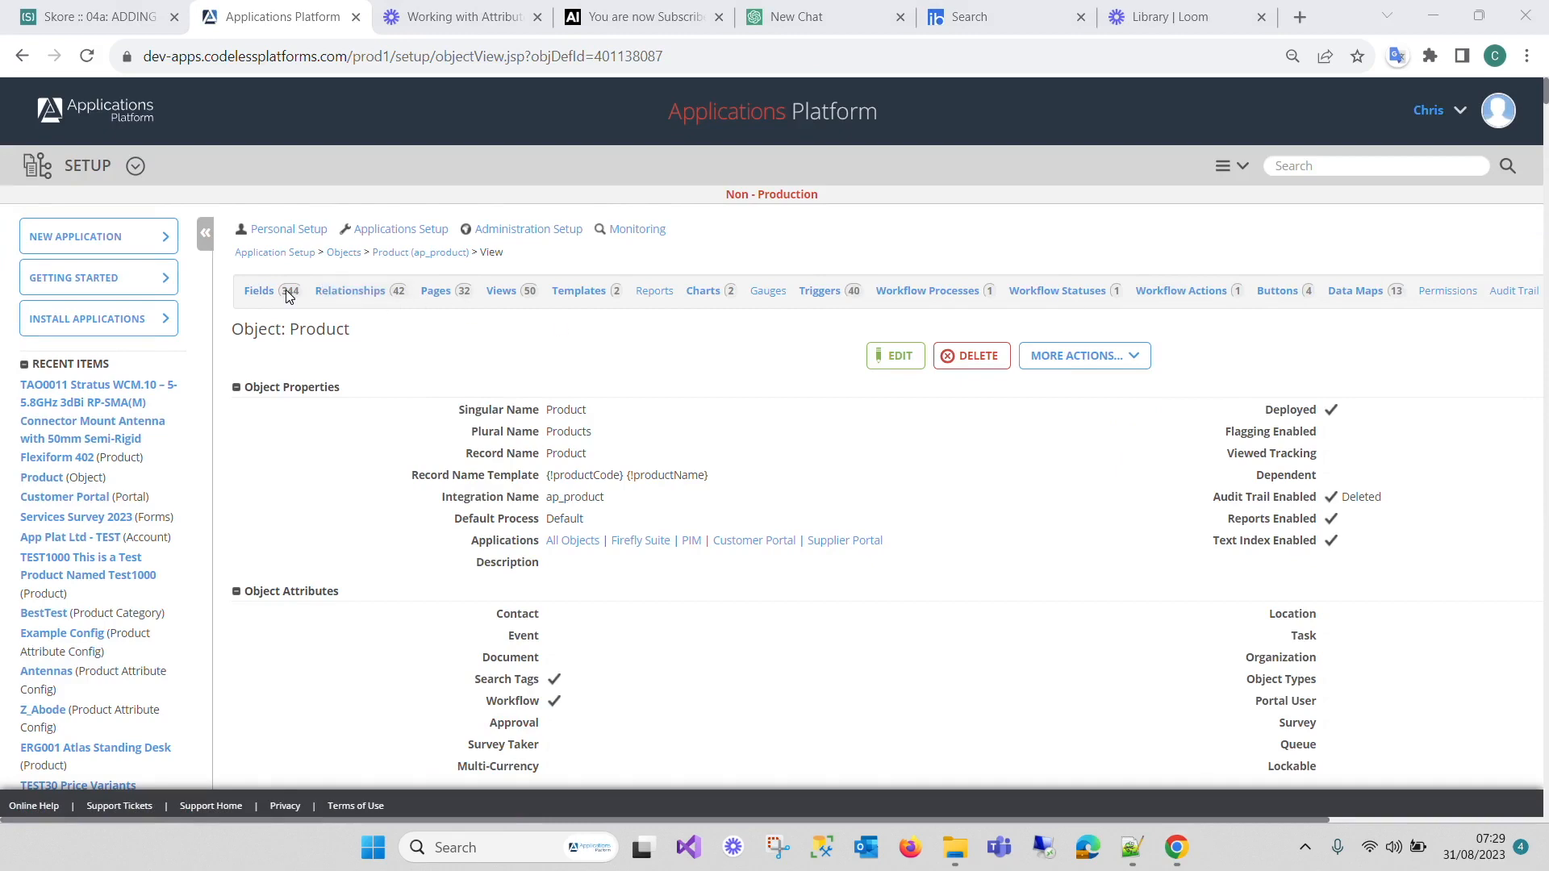
pyautogui.click(288, 296)
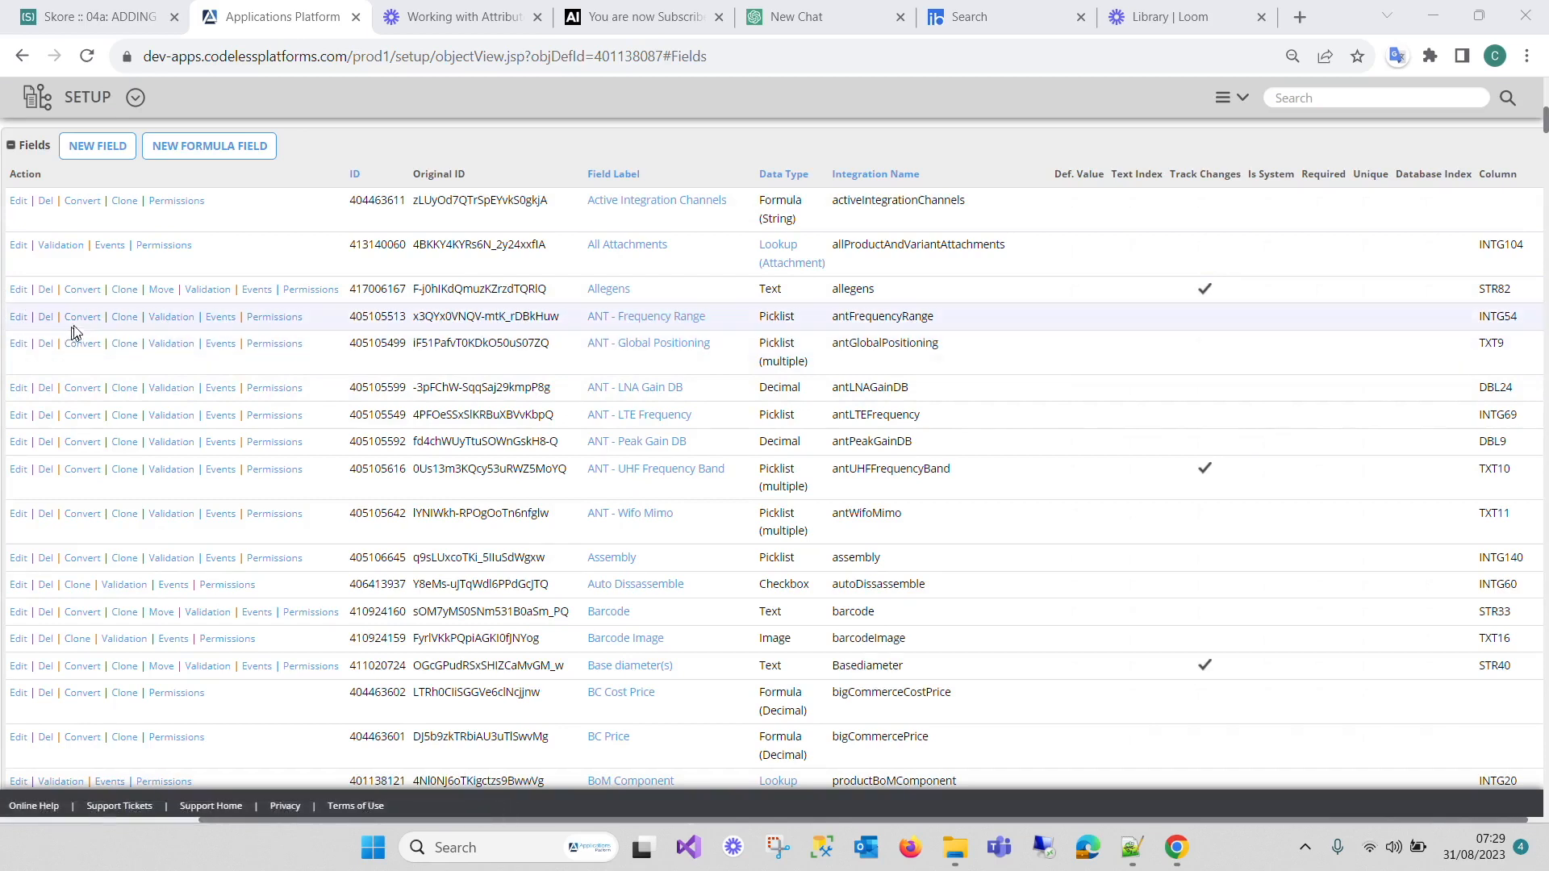
pyautogui.click(18, 317)
pyautogui.scroll(-4, 655, 396)
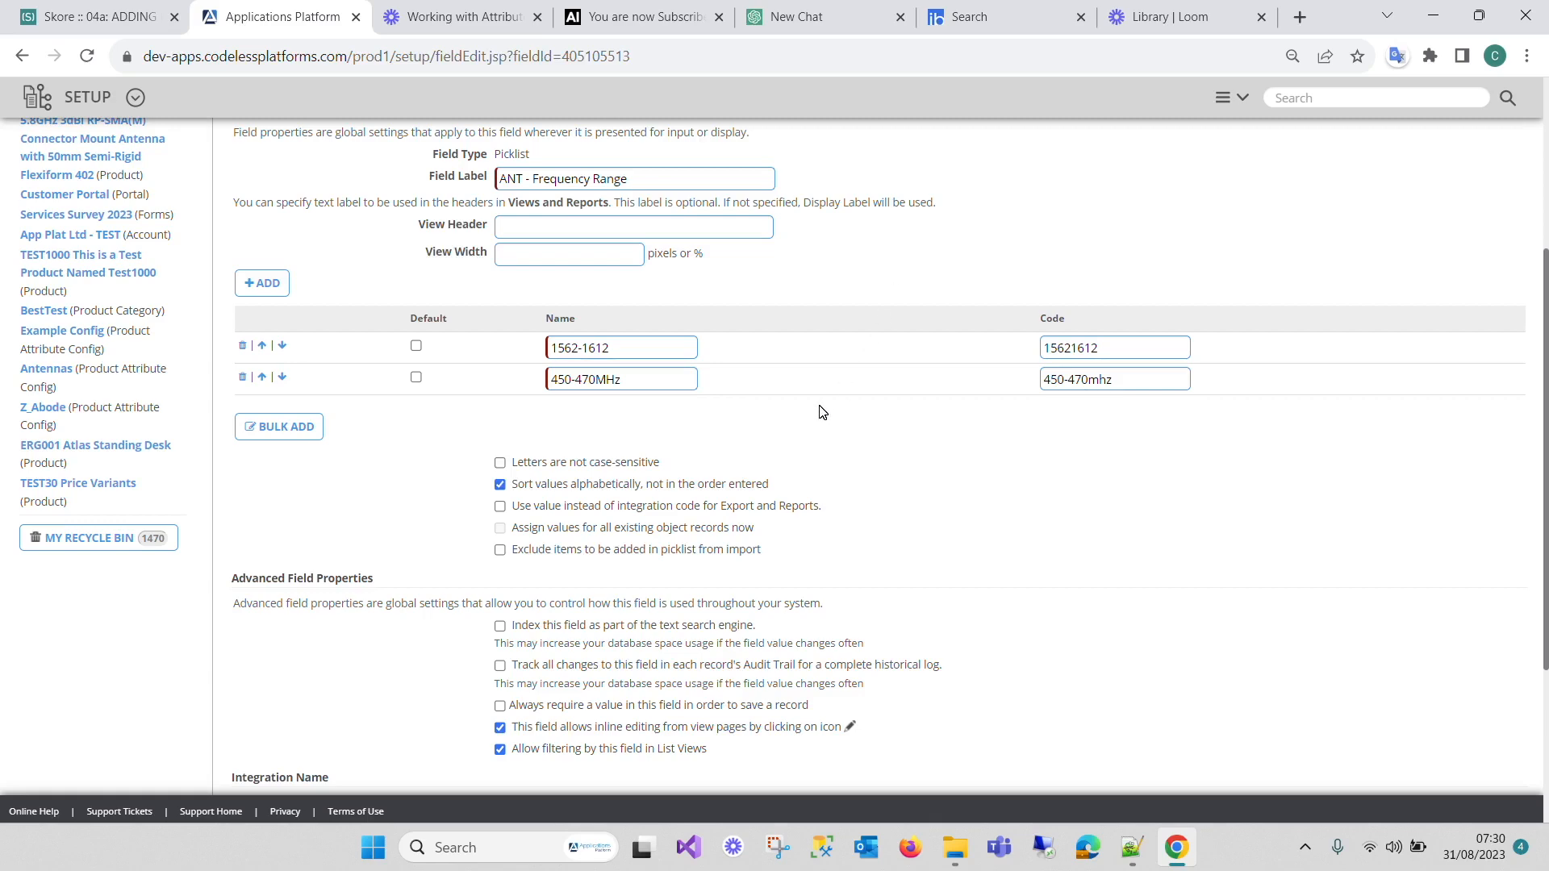
pyautogui.scroll(2, 821, 412)
pyautogui.scroll(-3, 813, 497)
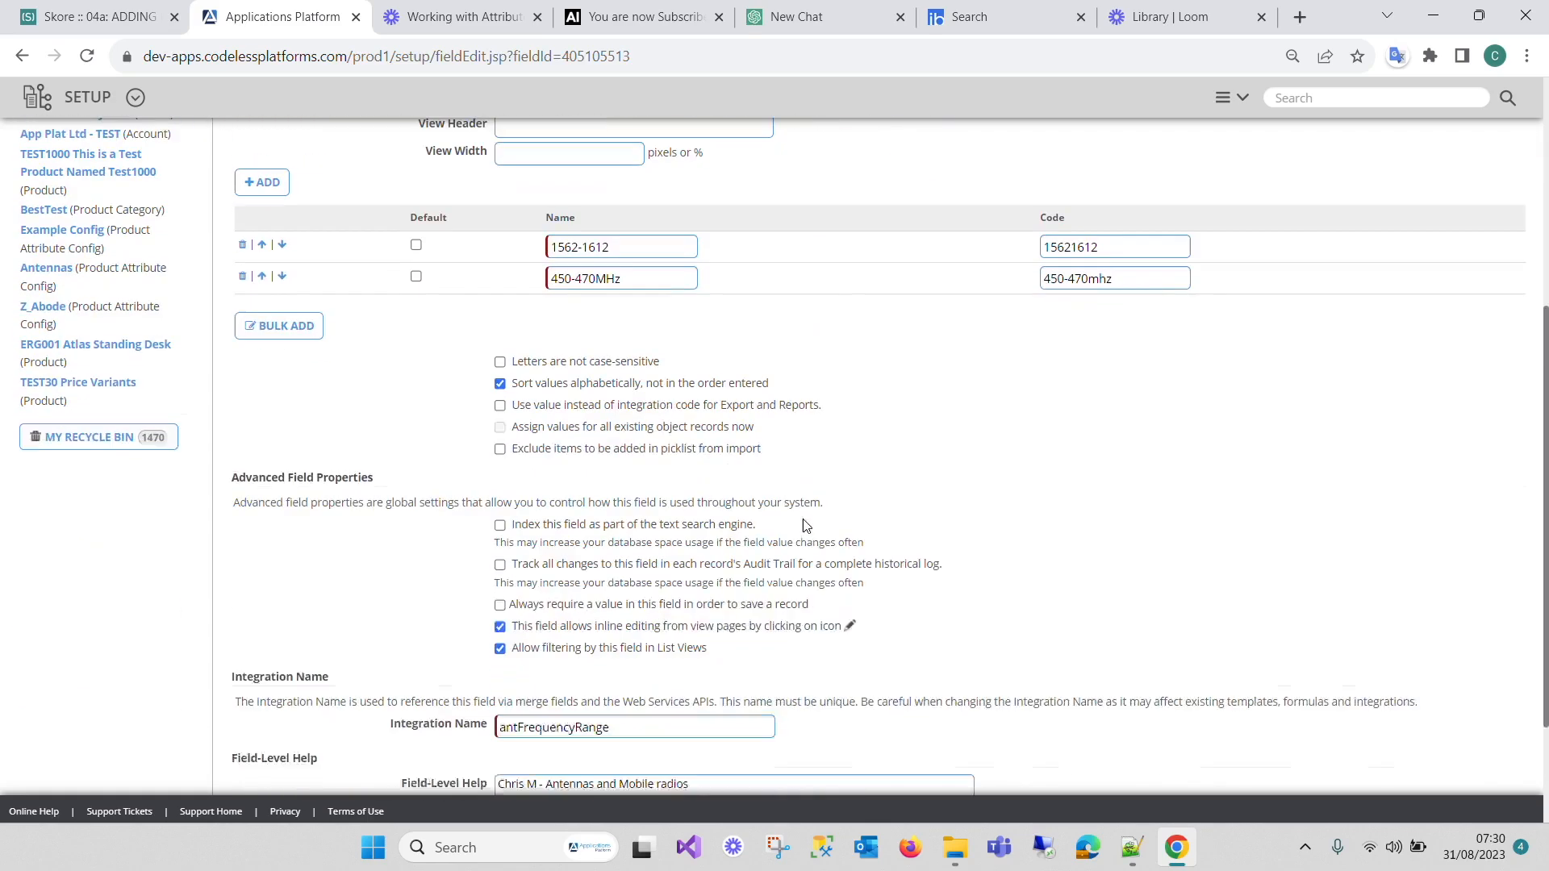
pyautogui.scroll(5, 803, 524)
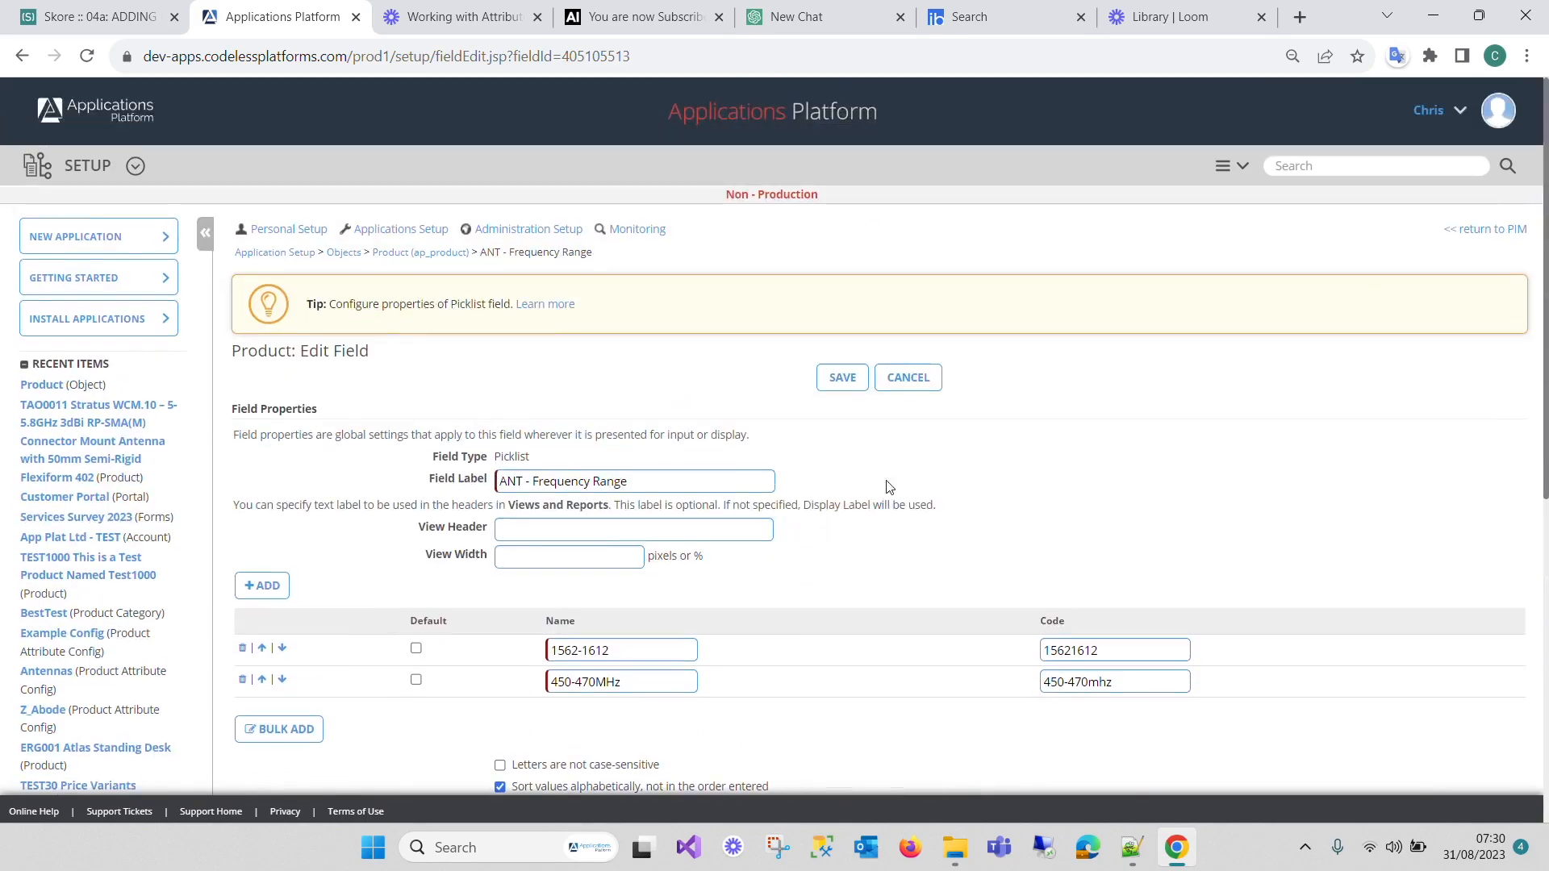
pyautogui.click(1504, 231)
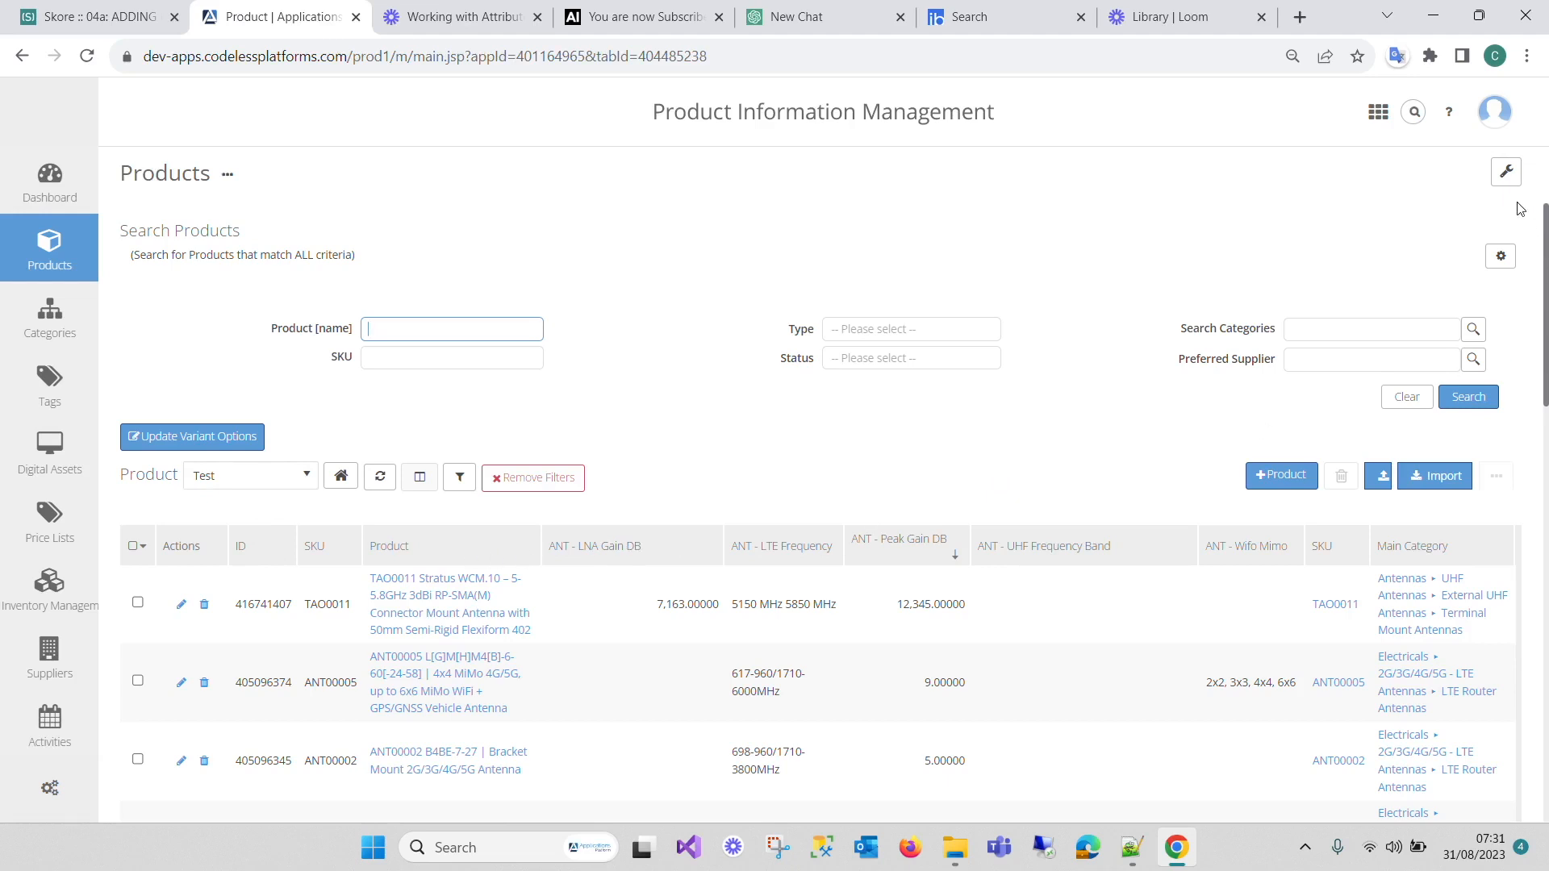
# Open the Products page in the page designer, examine the Disable Inline Edit option of the List of Products component, and cancel
pyautogui.click(1506, 172)
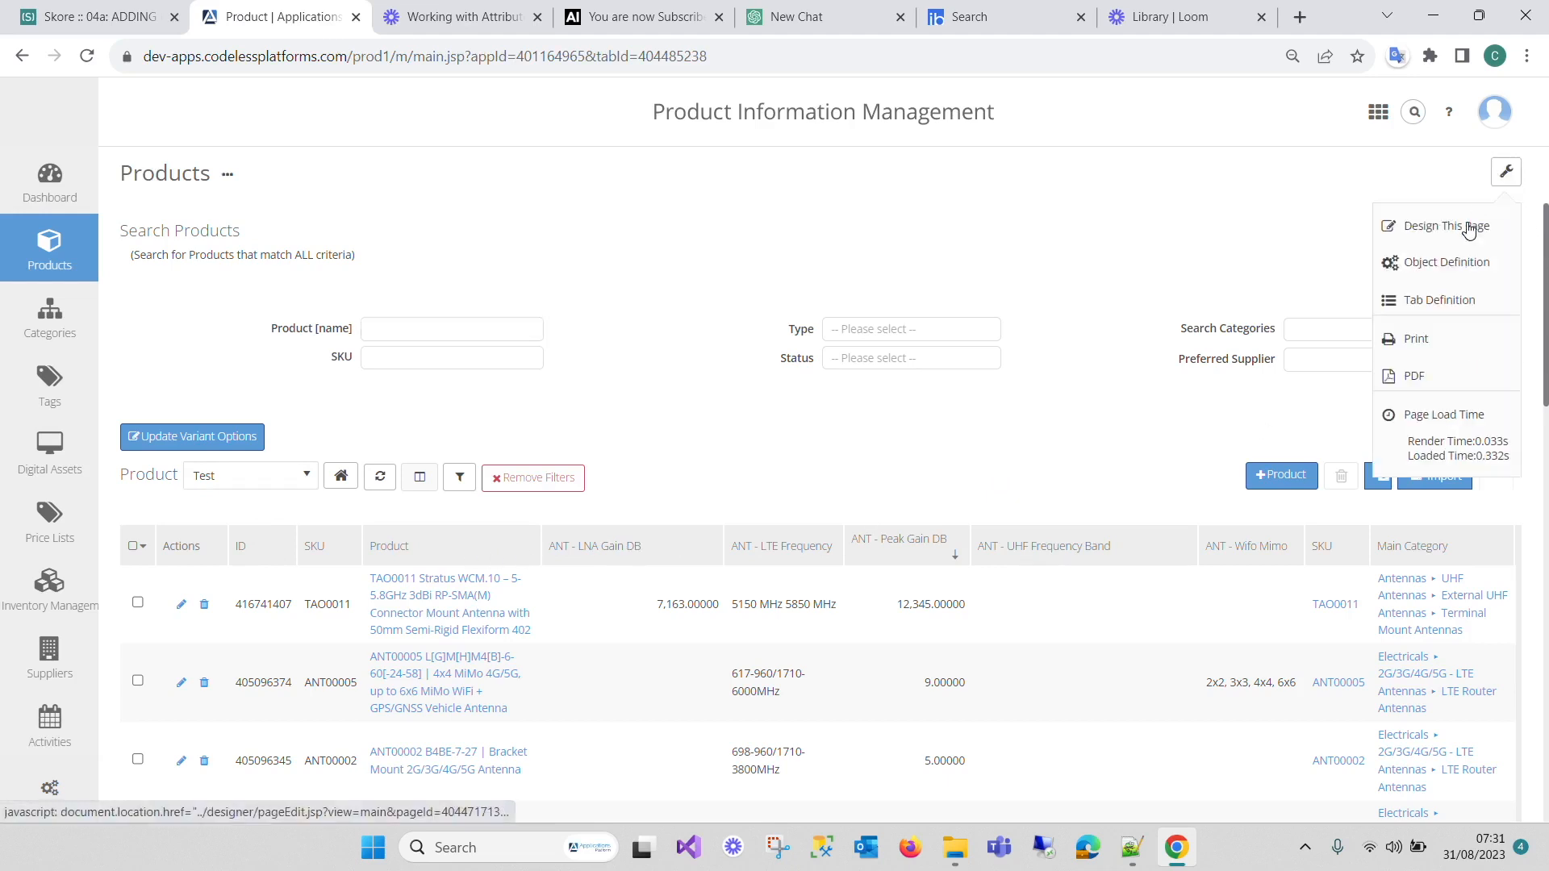
pyautogui.click(1467, 229)
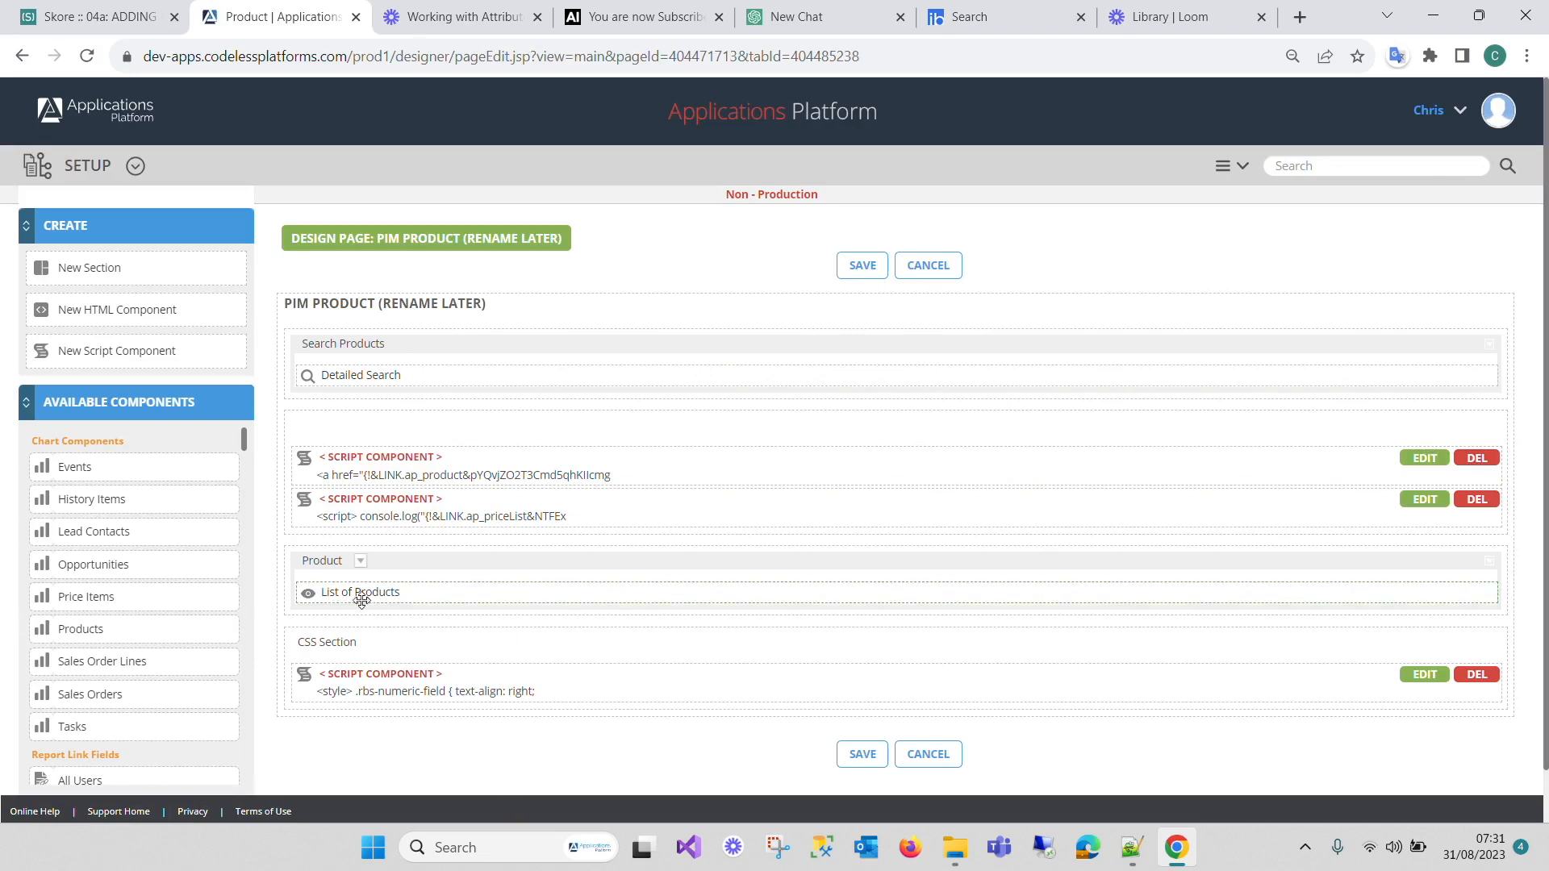
pyautogui.click(668, 594)
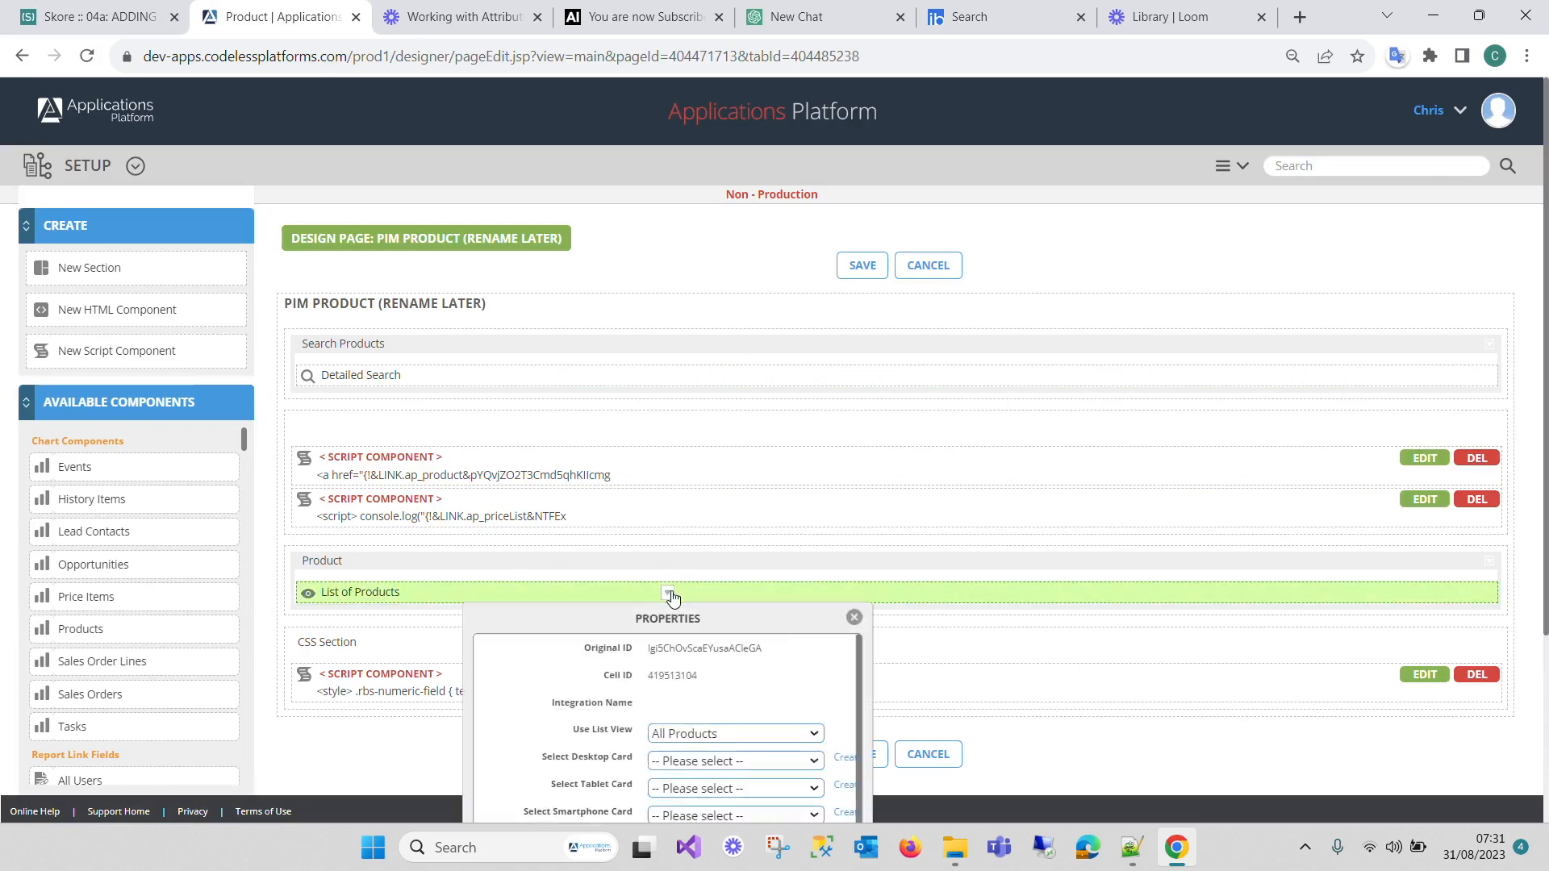
pyautogui.scroll(-3, 736, 543)
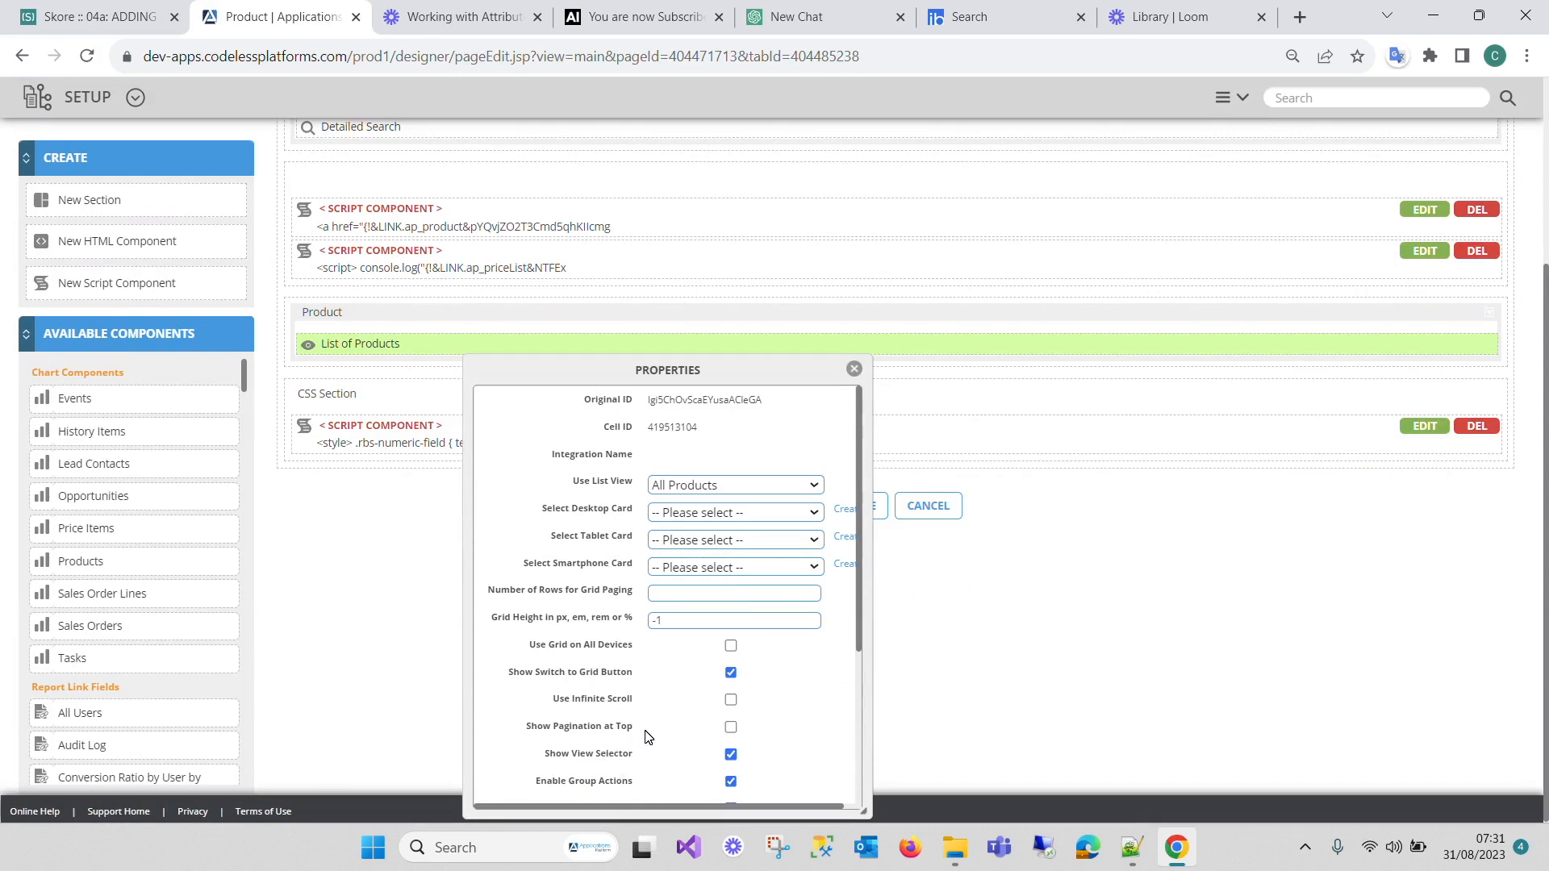
pyautogui.scroll(-3, 648, 736)
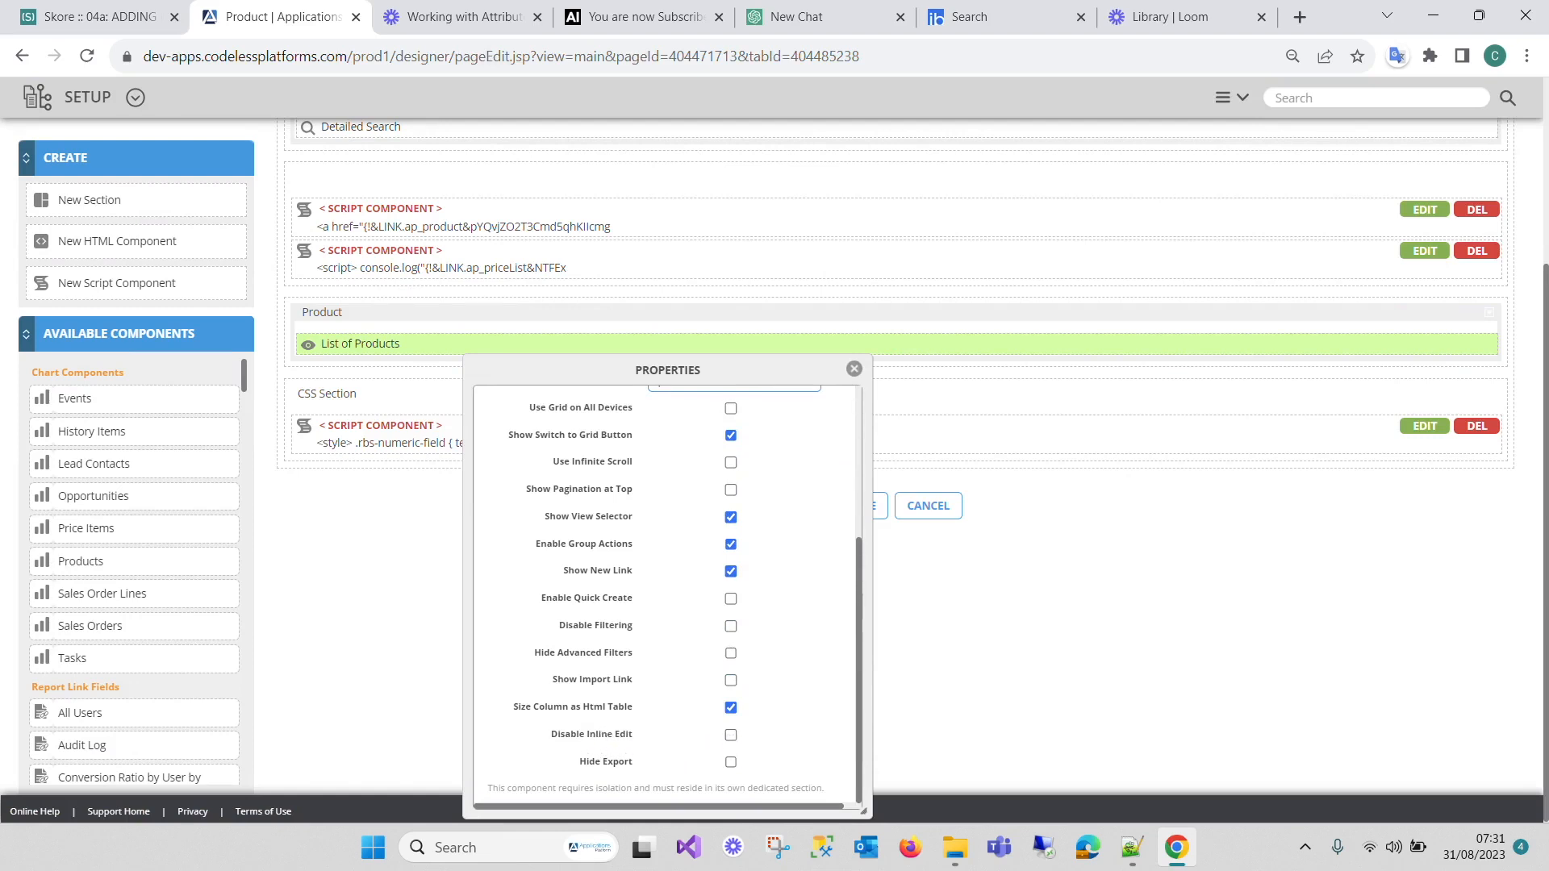
pyautogui.moveTo(557, 734); pyautogui.dragTo(728, 739)
pyautogui.scroll(3, 980, 632)
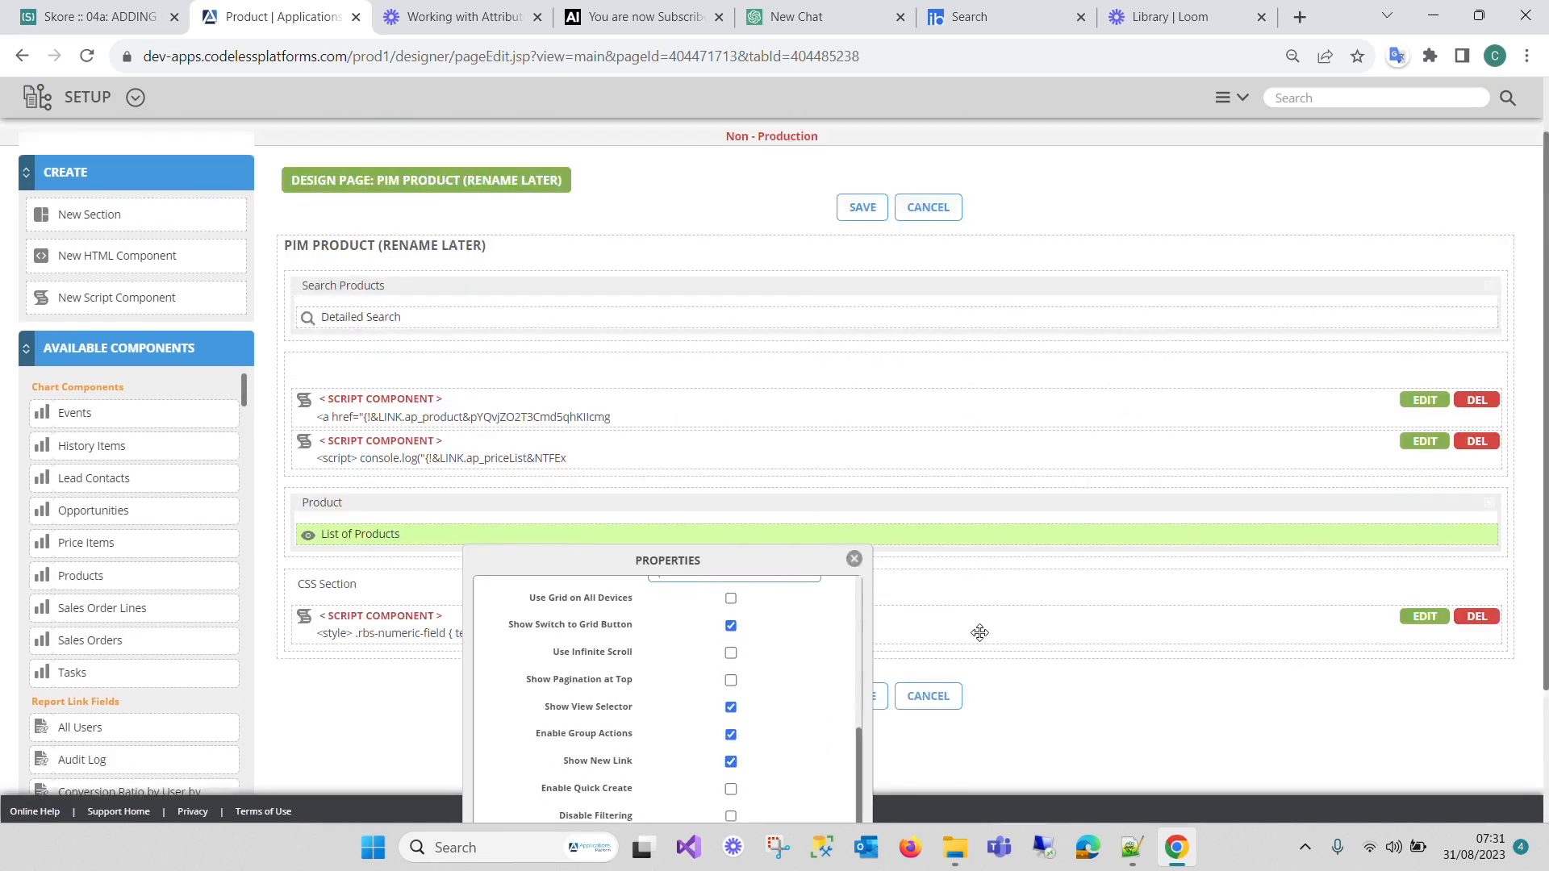
pyautogui.click(930, 220)
# Remove the sorting by ANT - Peak Gain DB from the product list and look through the products
pyautogui.moveTo(25, 373)
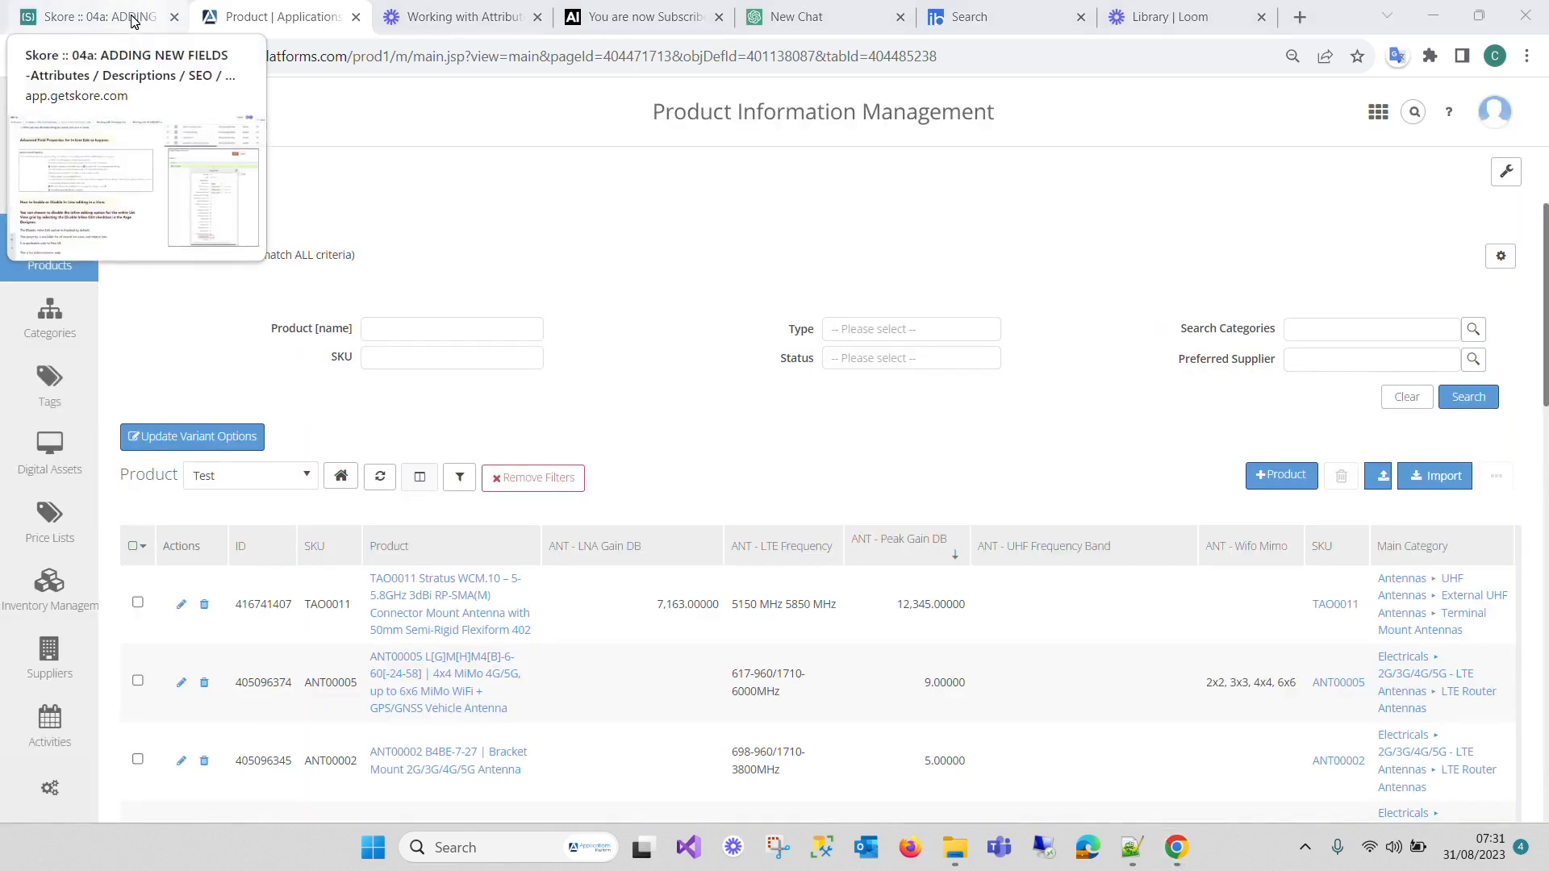
pyautogui.click(941, 554)
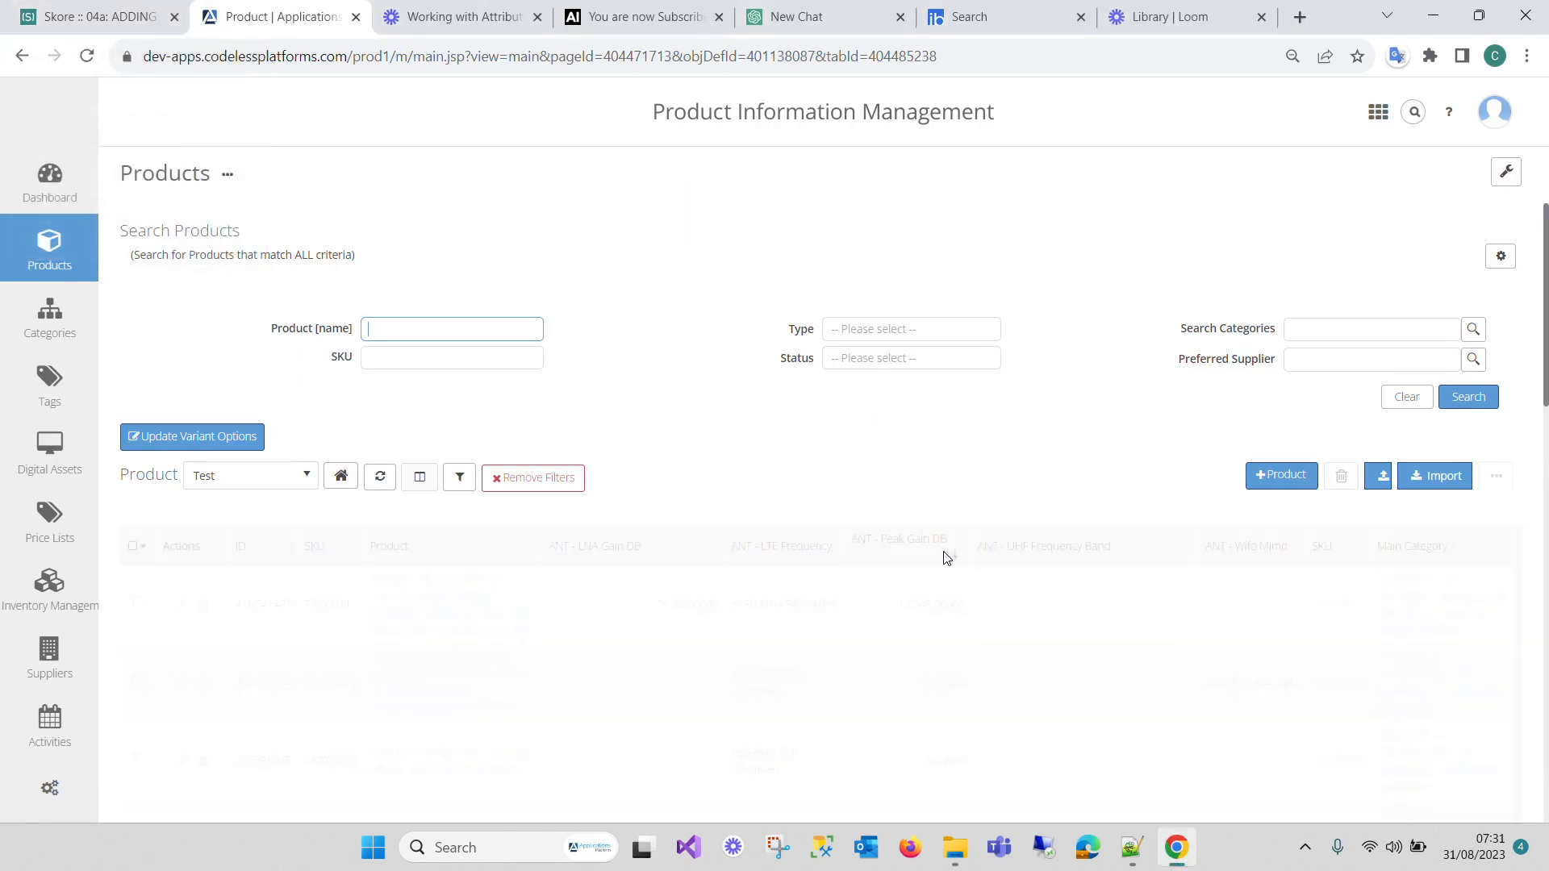
pyautogui.scroll(-2, 958, 529)
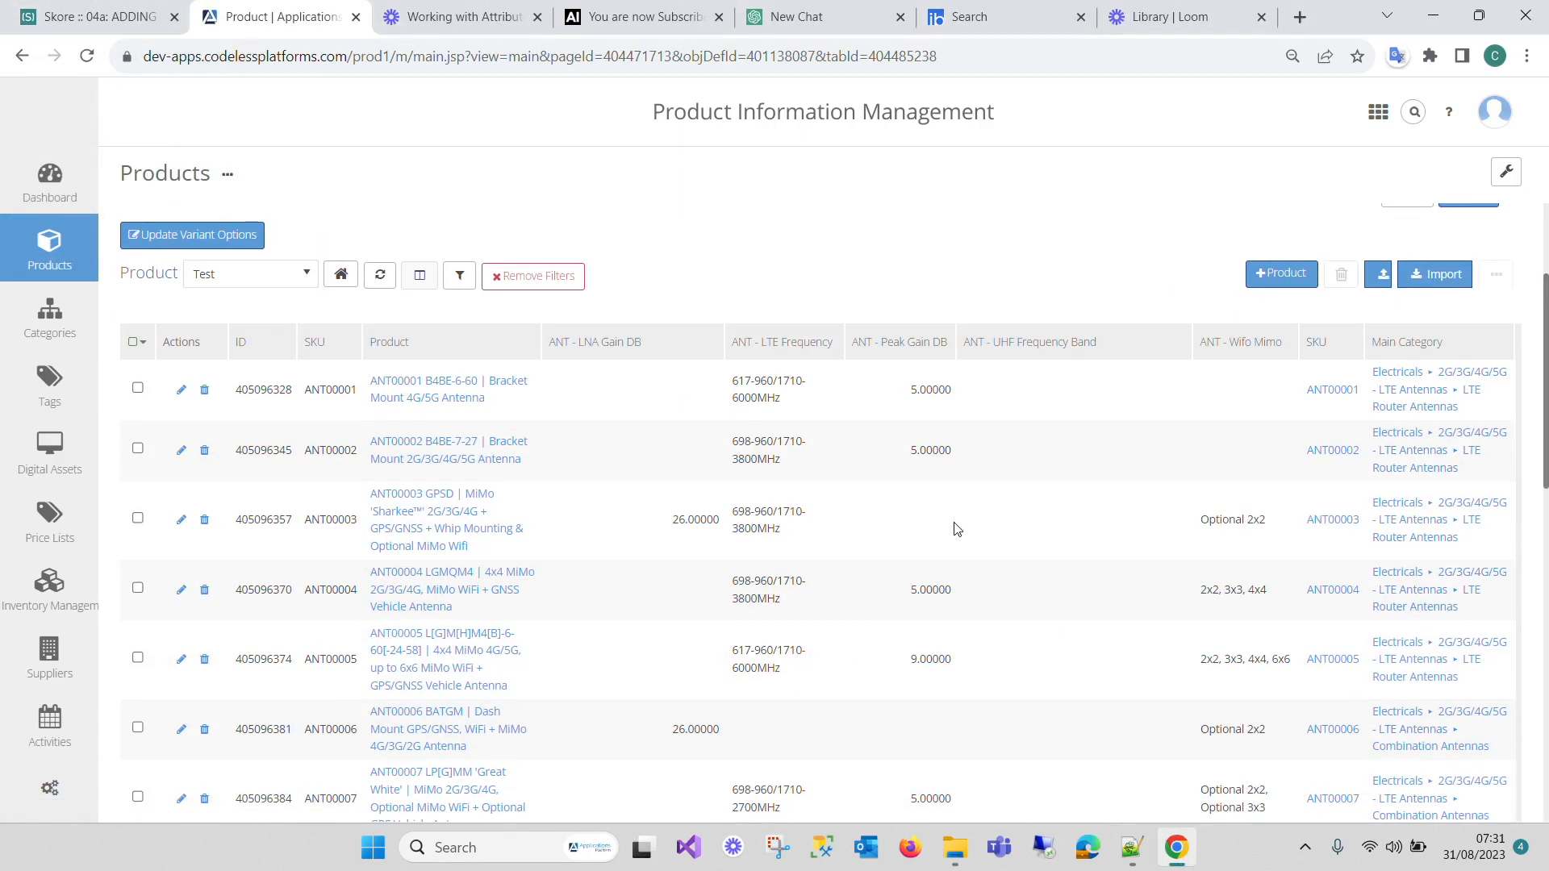
pyautogui.scroll(-3, 962, 718)
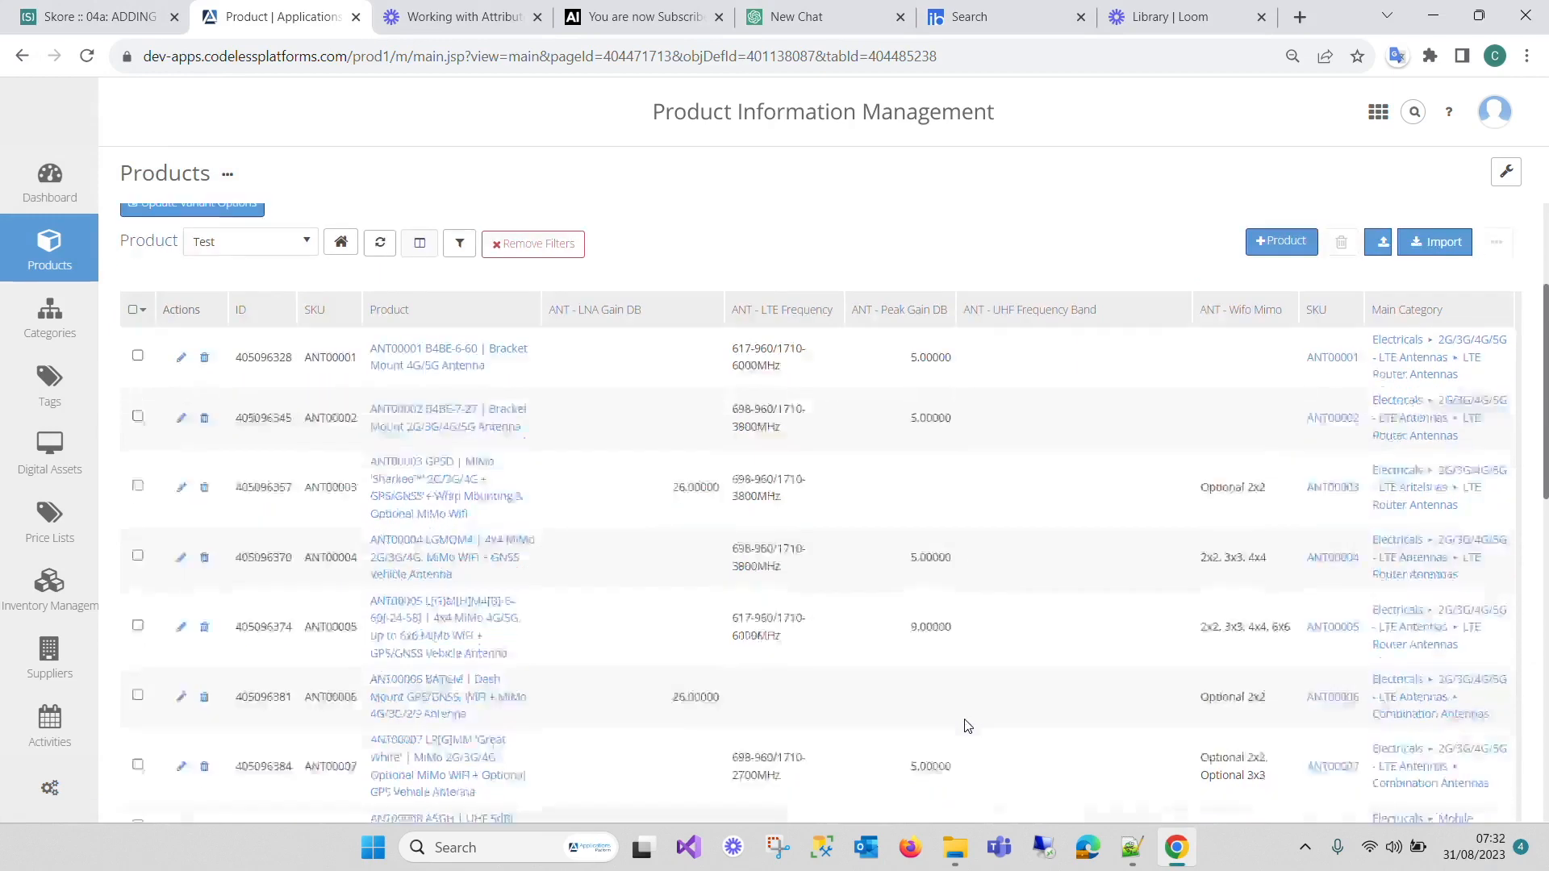
pyautogui.scroll(6, 965, 726)
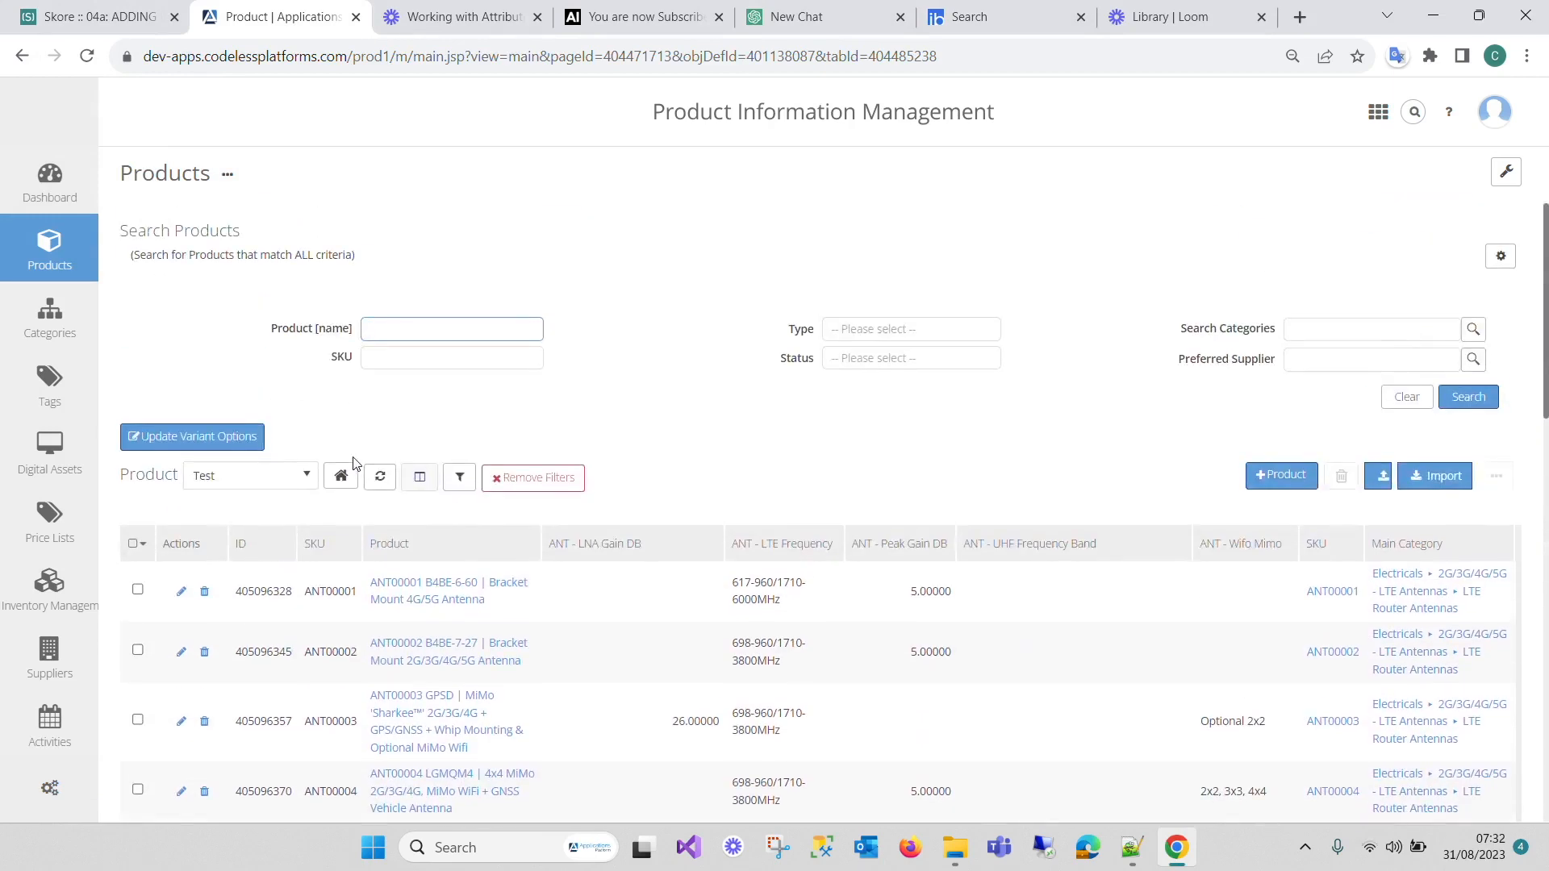
# Show the product list's filter conditions, then open ANT00001's row for inline editing and save it without editing values
pyautogui.click(459, 477)
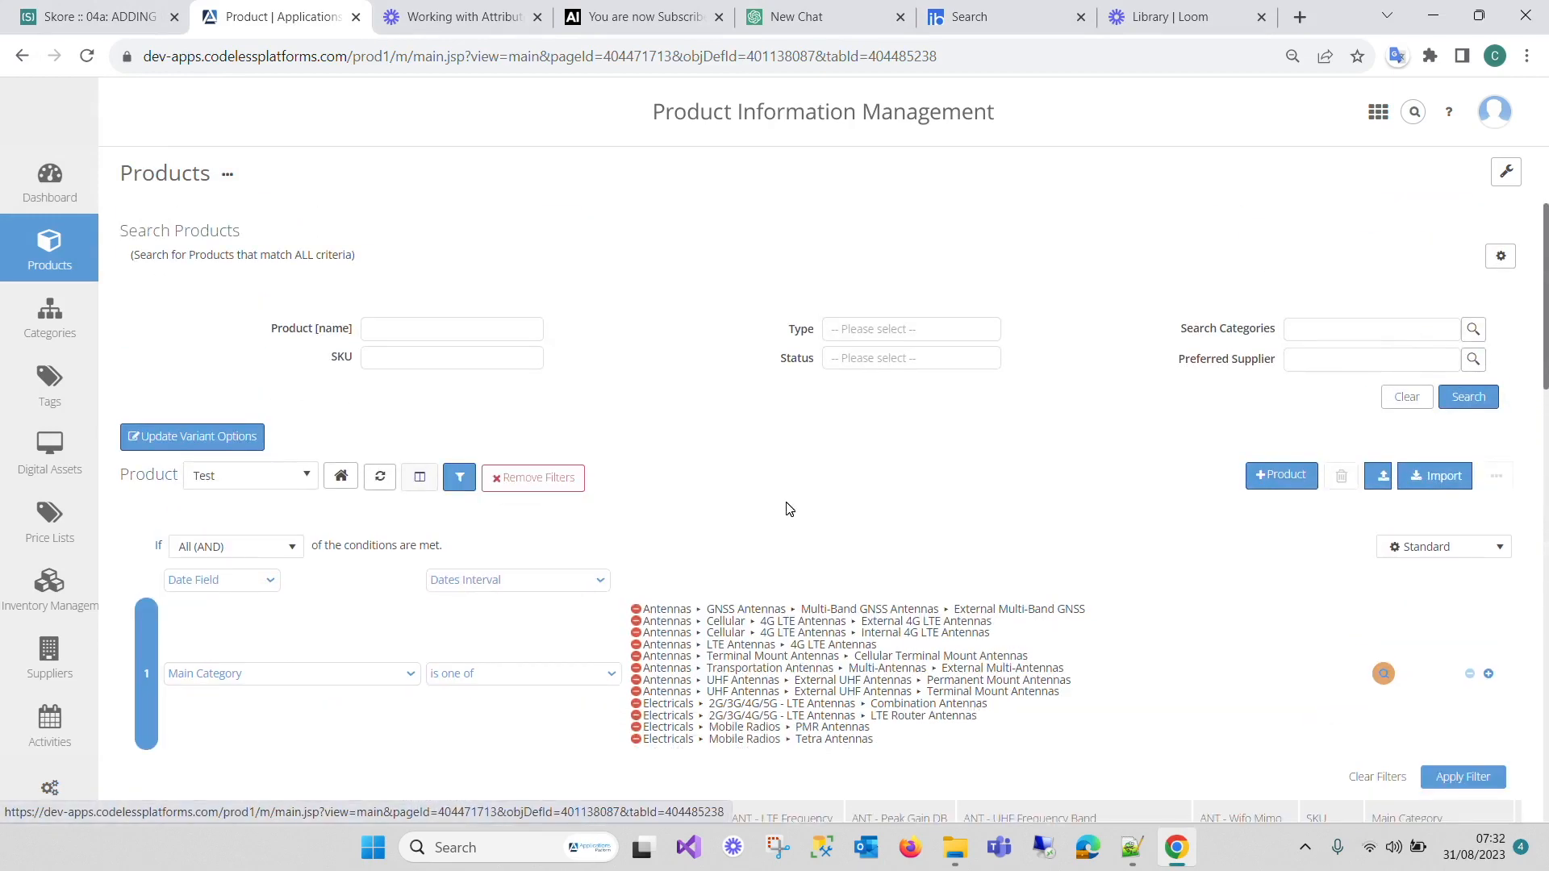
pyautogui.scroll(-3, 565, 674)
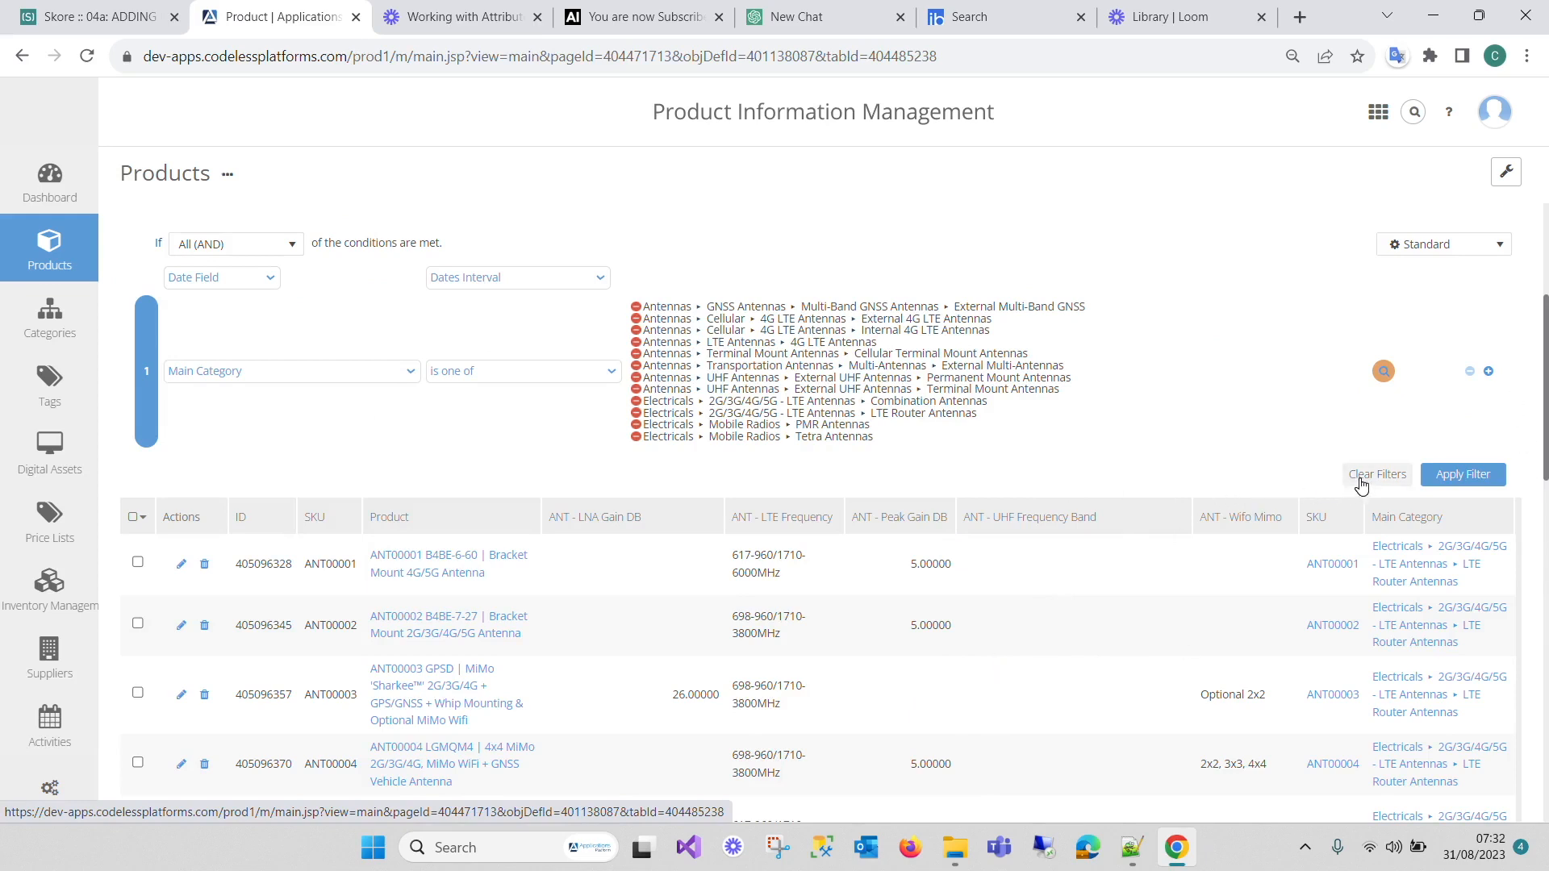
pyautogui.doubleClick(1107, 564)
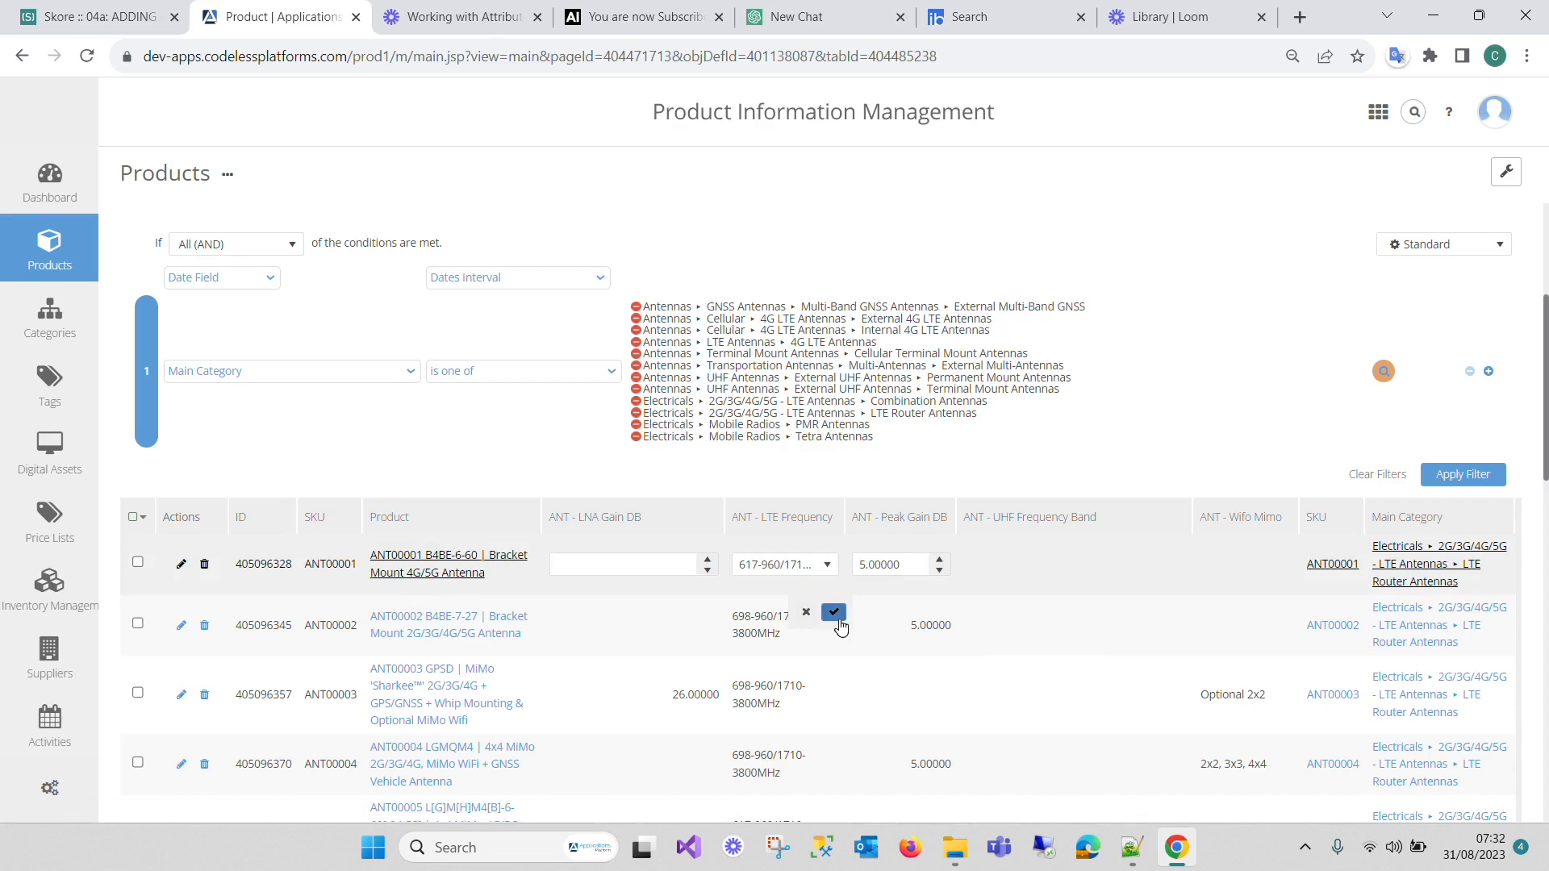
pyautogui.click(836, 617)
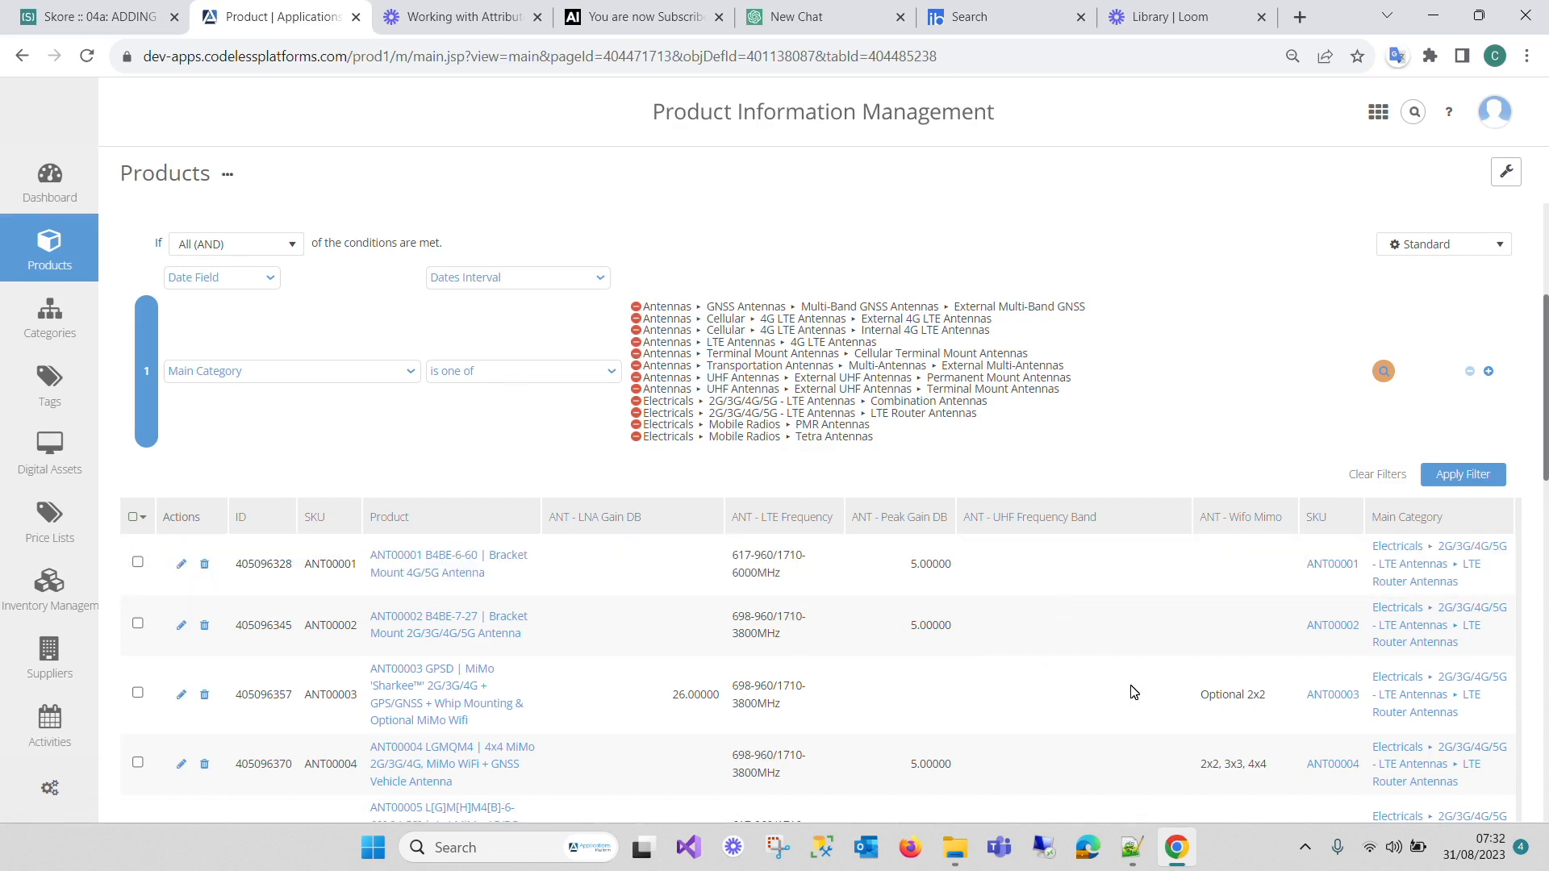
# Edit product ANT00003 inline, set its ANT - Peak Gain DB to 5, and save the row
pyautogui.scroll(3, 1129, 698)
pyautogui.scroll(2, 1124, 707)
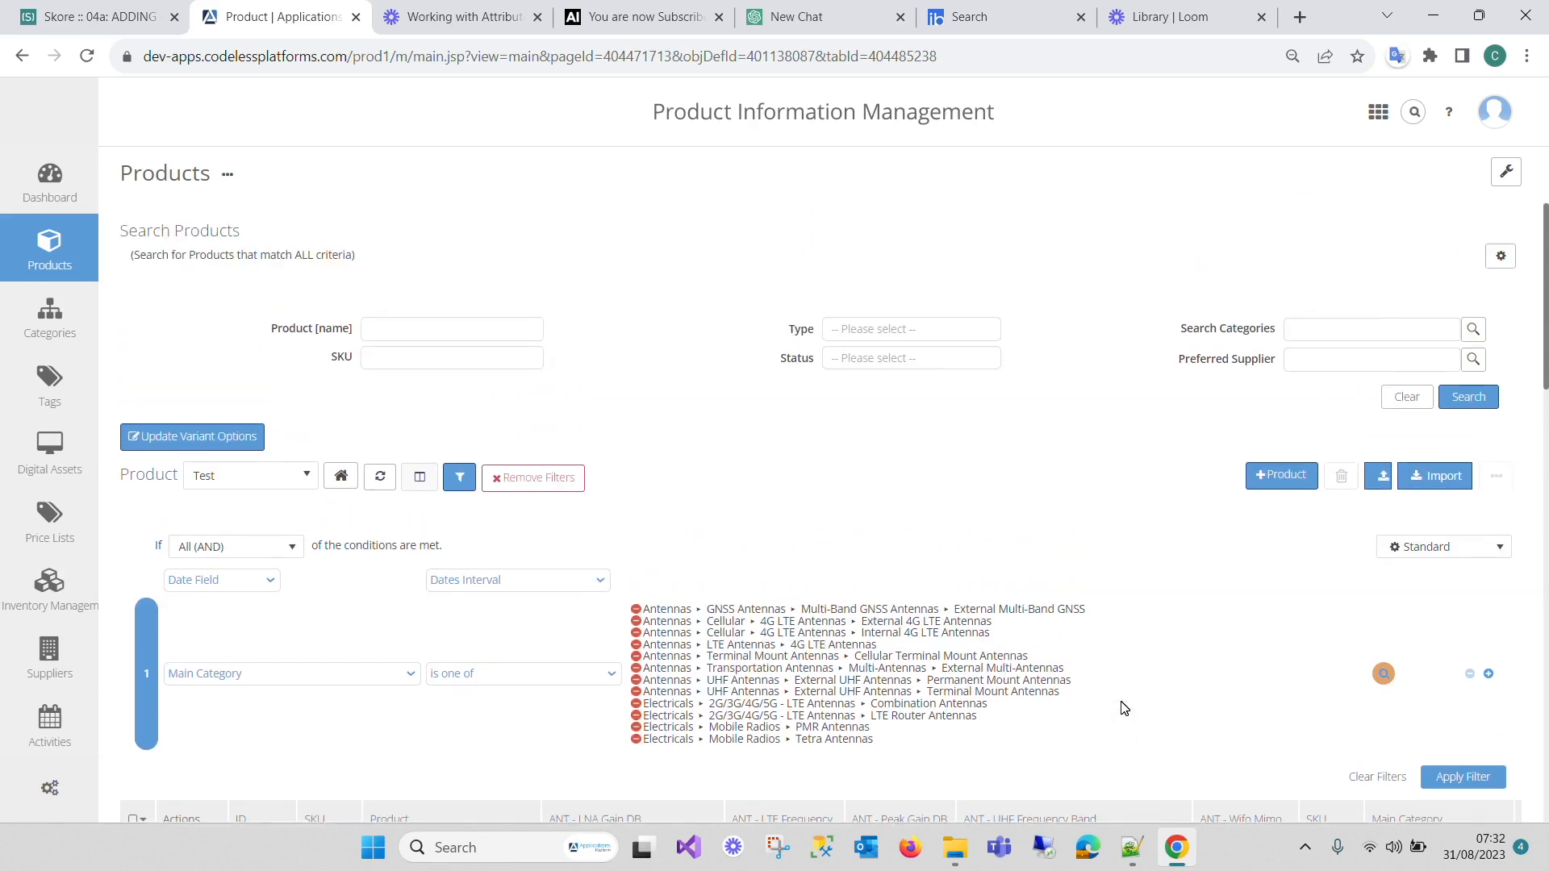
pyautogui.scroll(-4, 1124, 708)
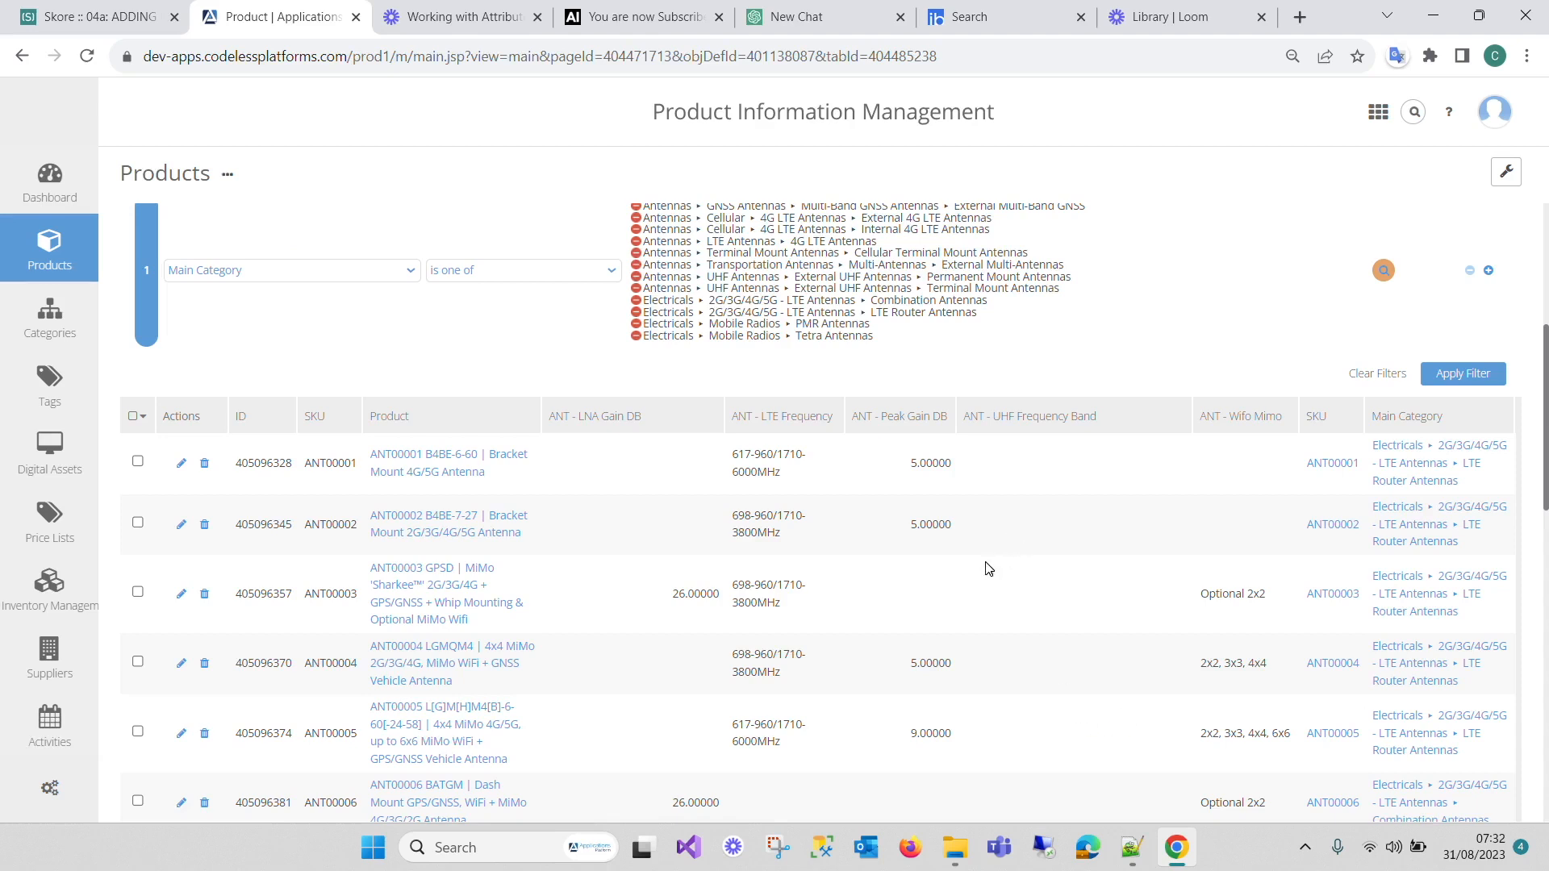
pyautogui.doubleClick(935, 594)
pyautogui.click(936, 589)
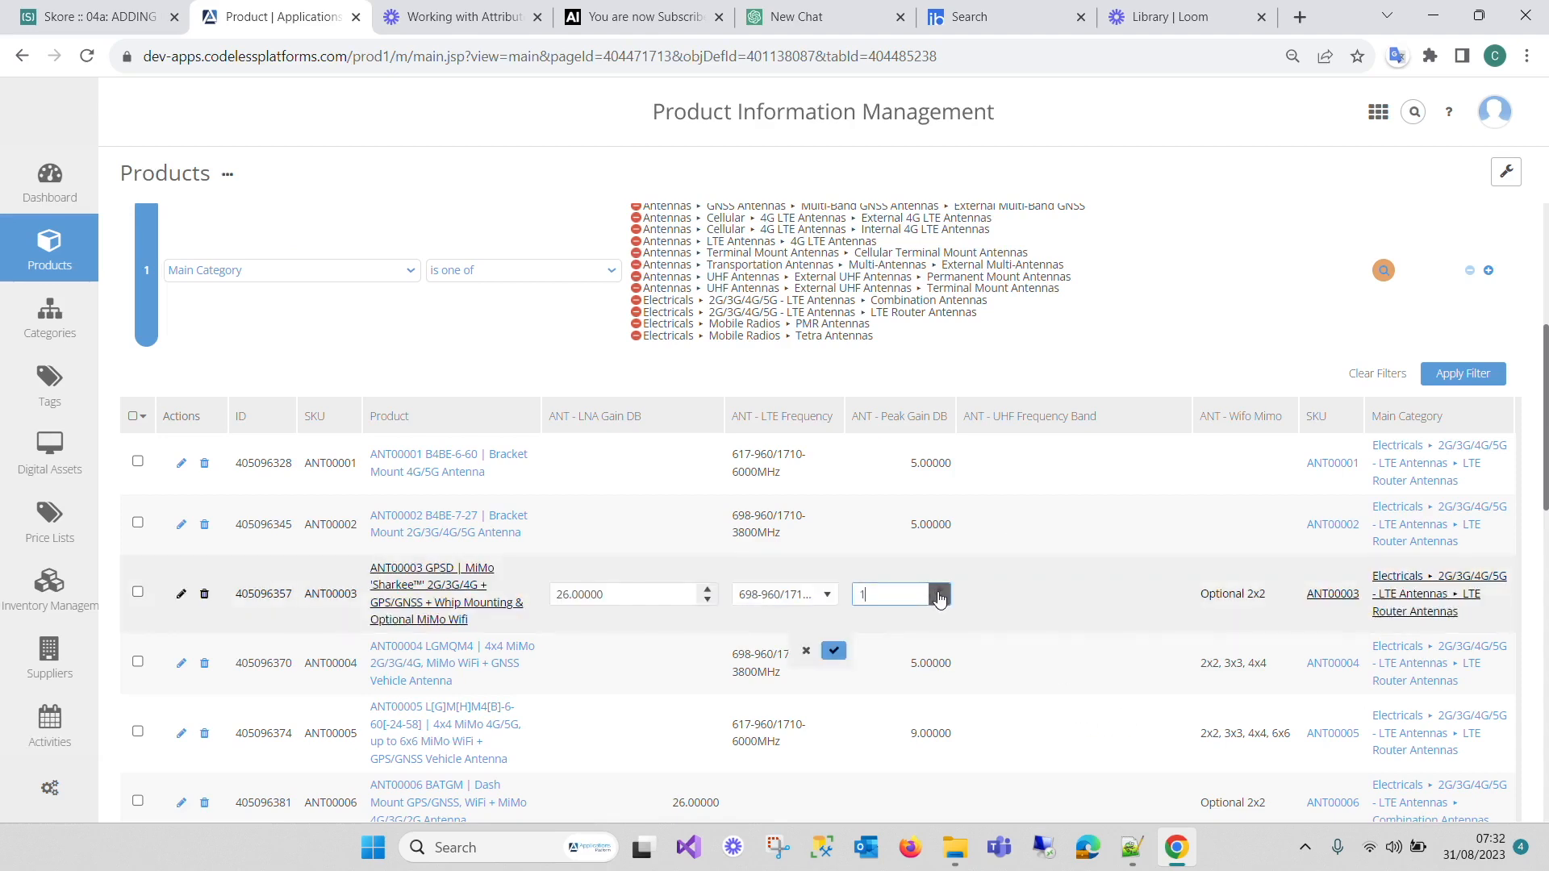
pyautogui.press('BackSpace')
pyautogui.write('5')
pyautogui.click(834, 650)
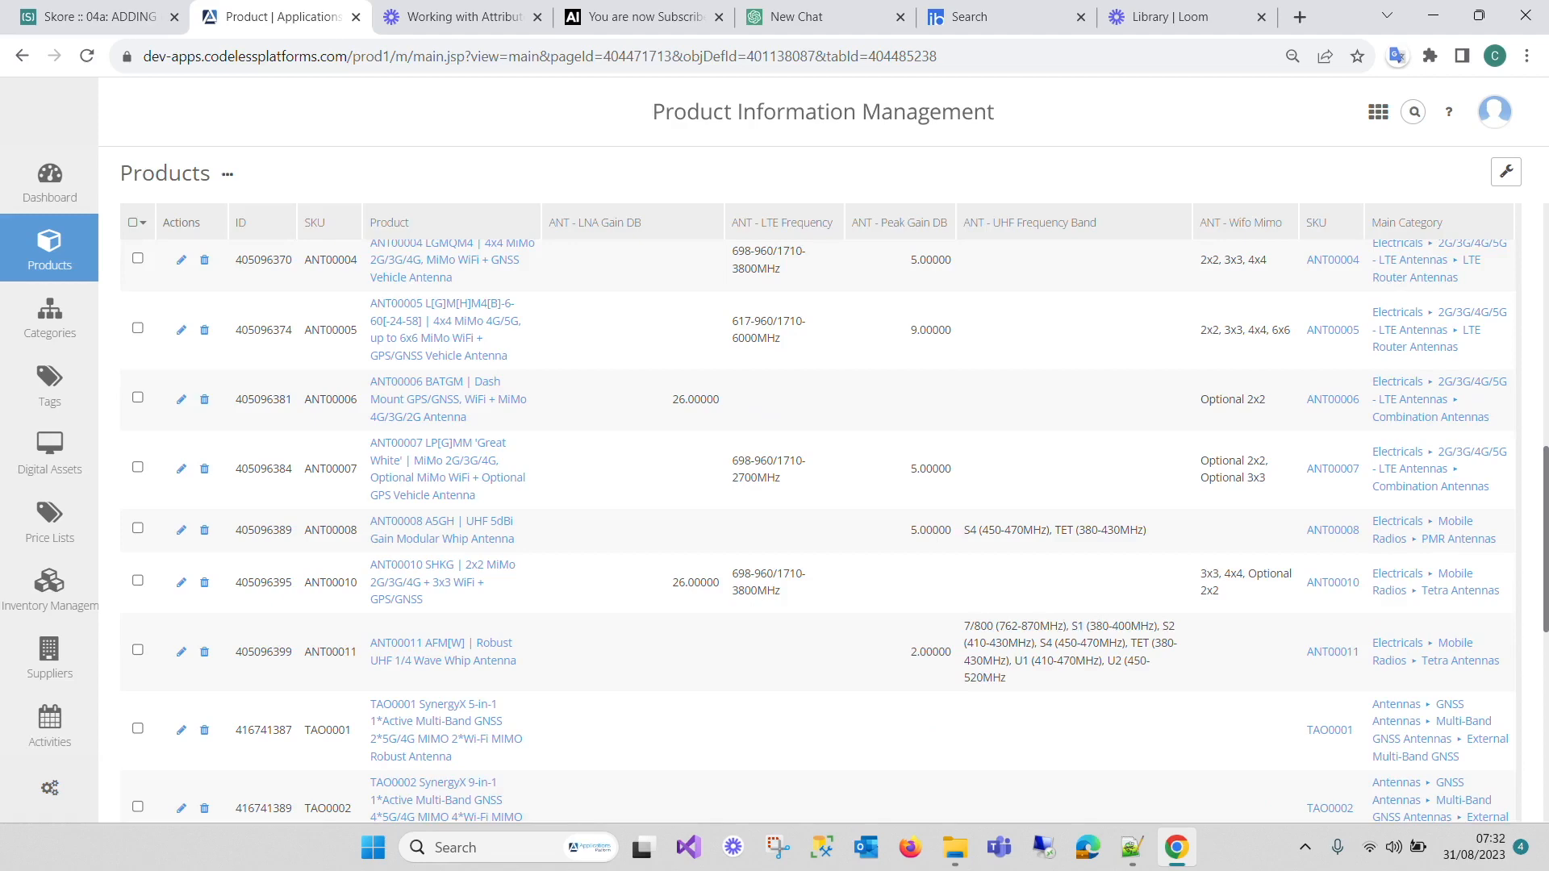